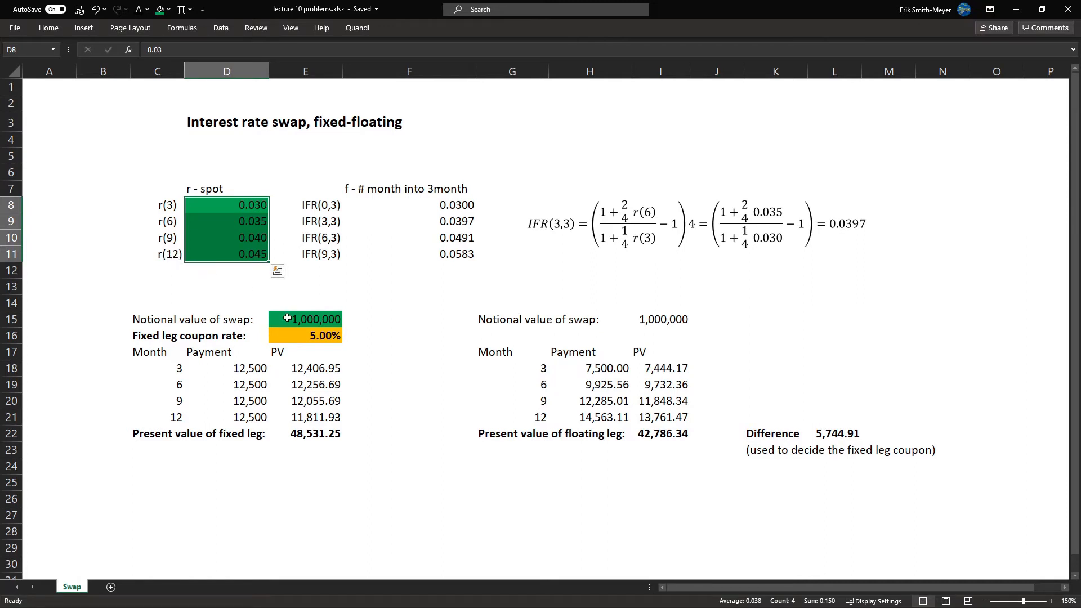
Step: Review the notional value, the fixed leg coupon rate, both legs' present values and the difference between them
click(287, 319)
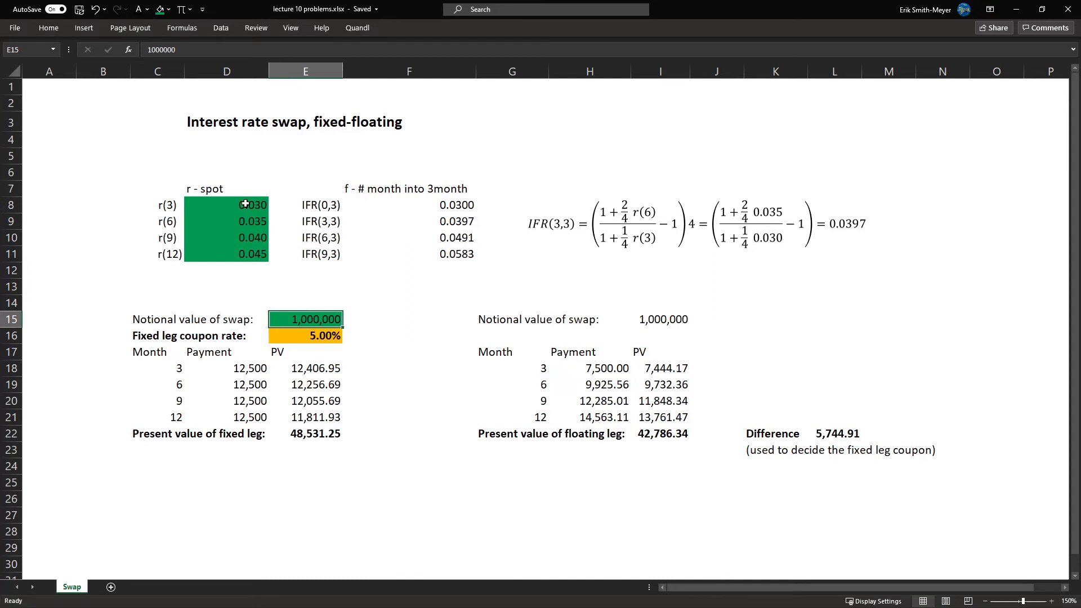
click(300, 337)
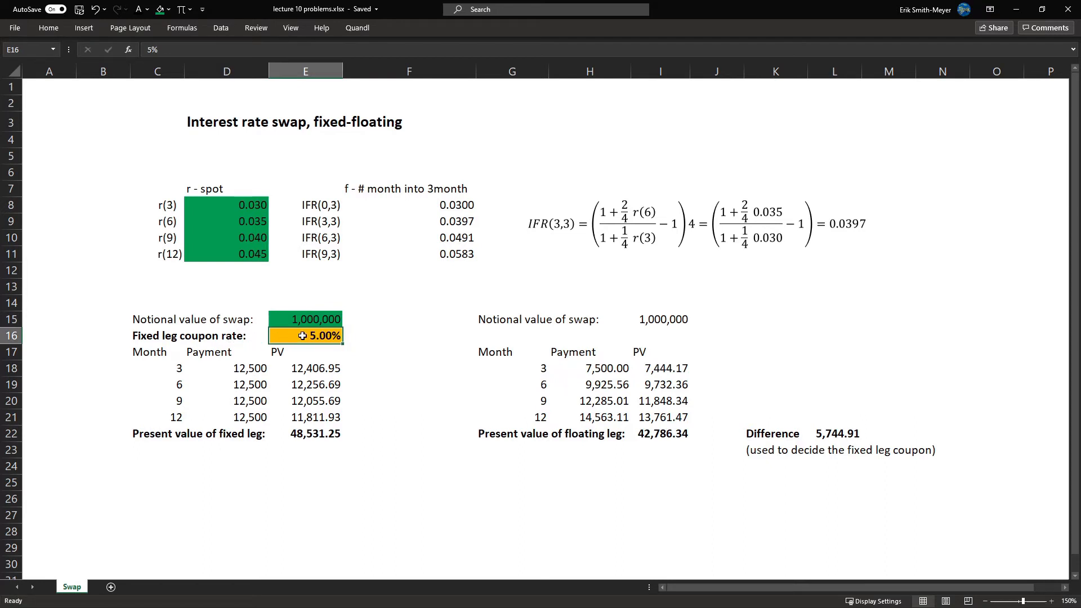
click(313, 434)
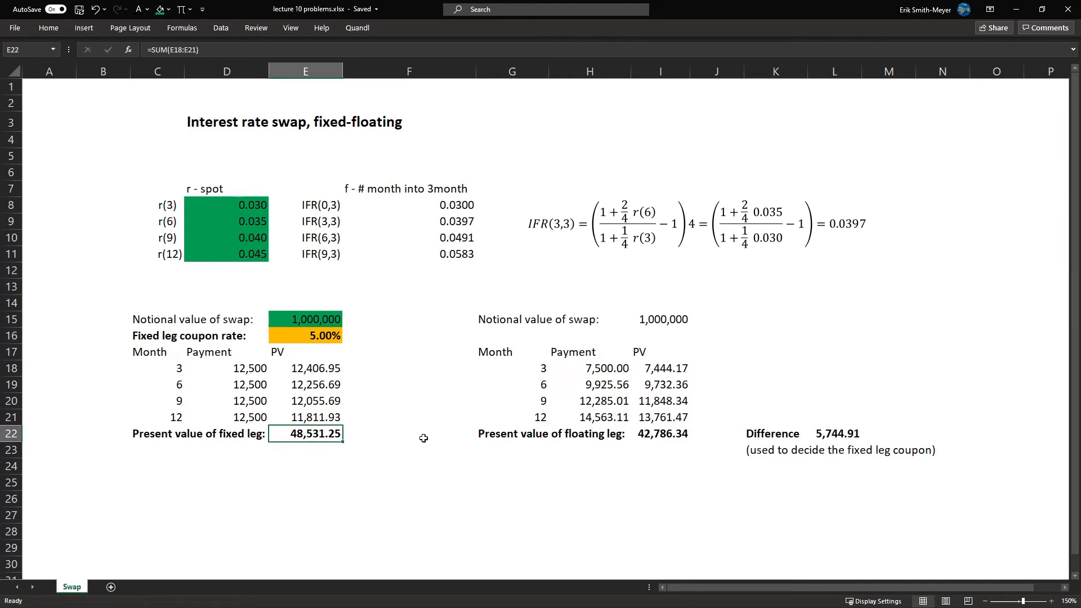
click(650, 436)
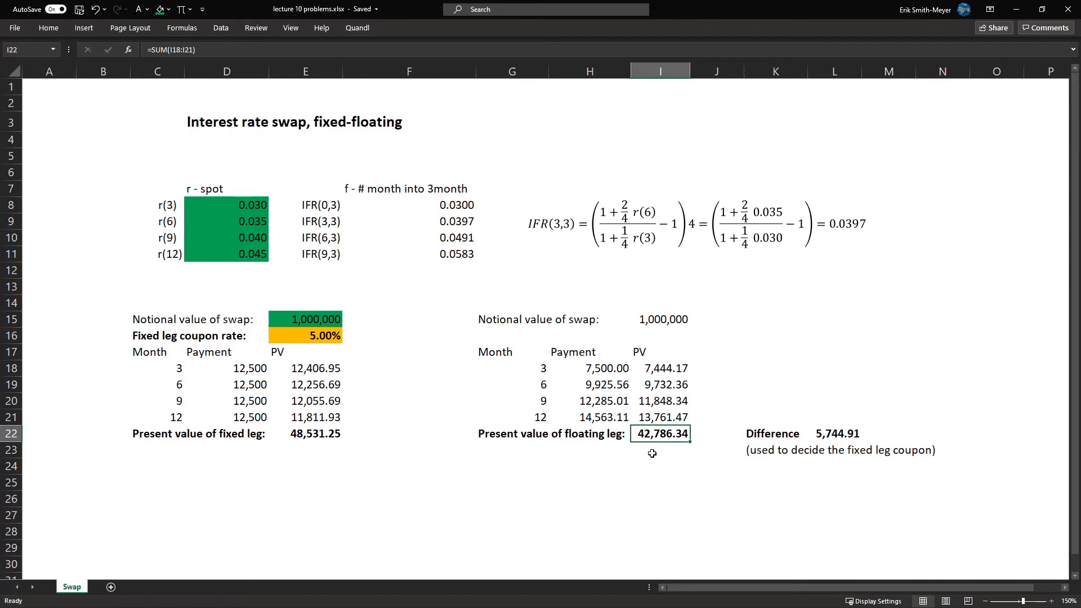
click(825, 434)
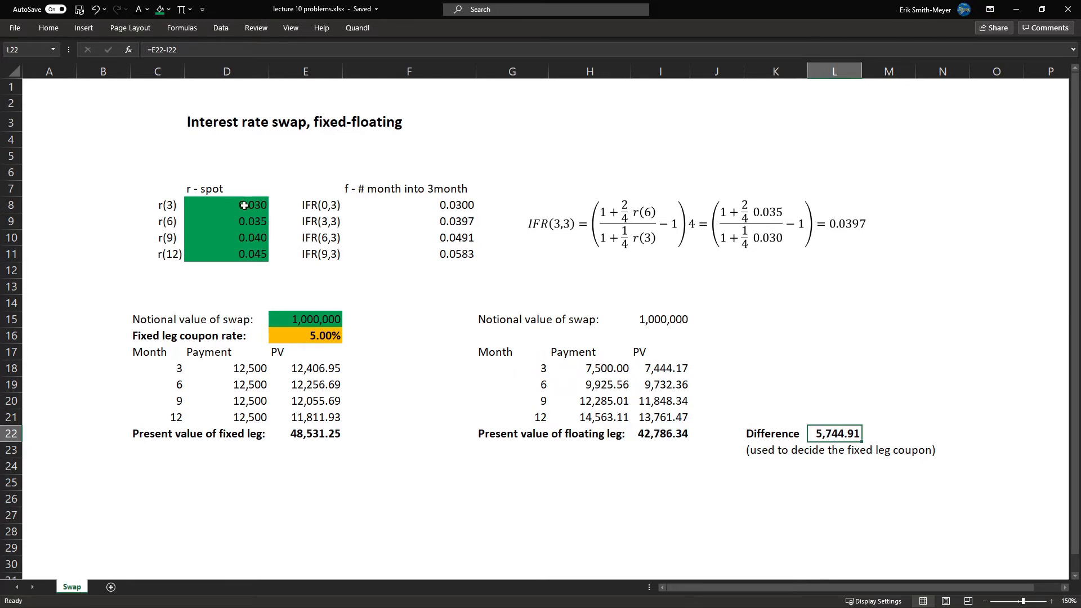
Step: Compare the spot rates and the IFR(0,3) and IFR(3,3) formulas with the written IFR(3,3) equation
drag(244, 205, 247, 251)
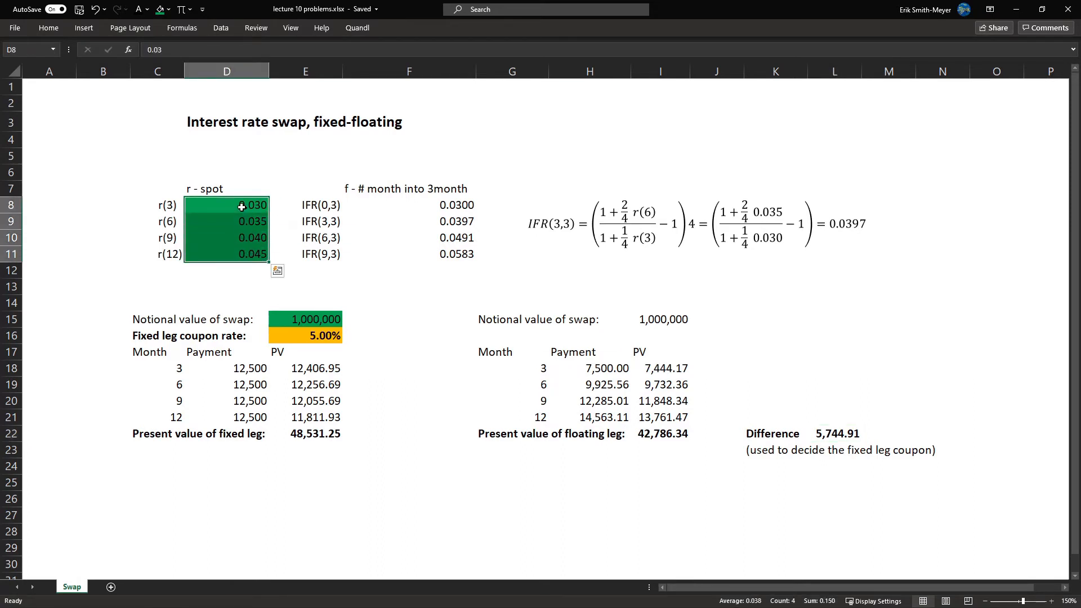
click(430, 207)
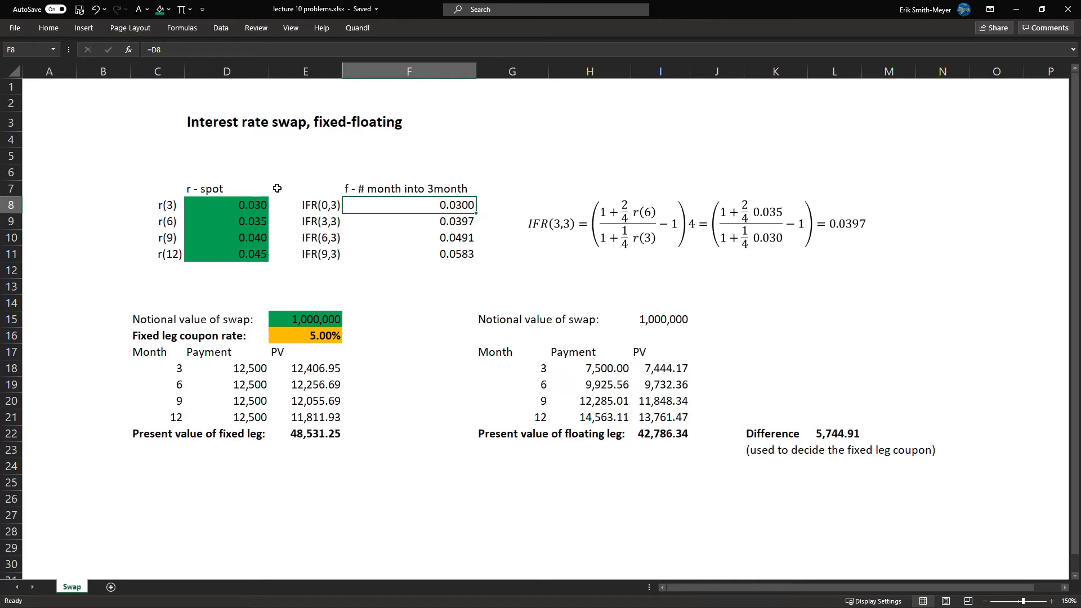
key(Down)
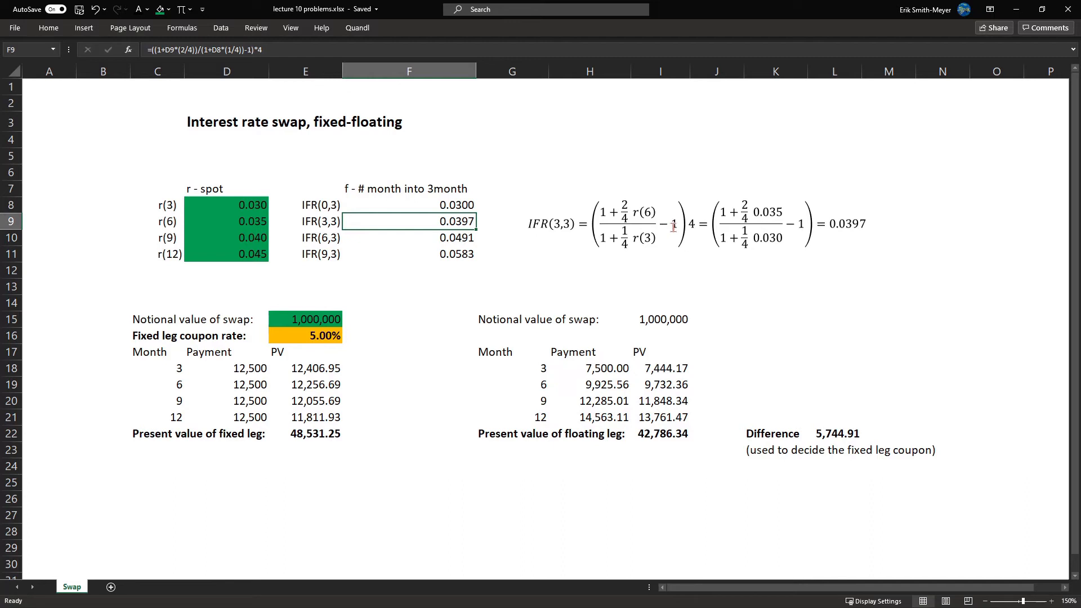
double_click(687, 223)
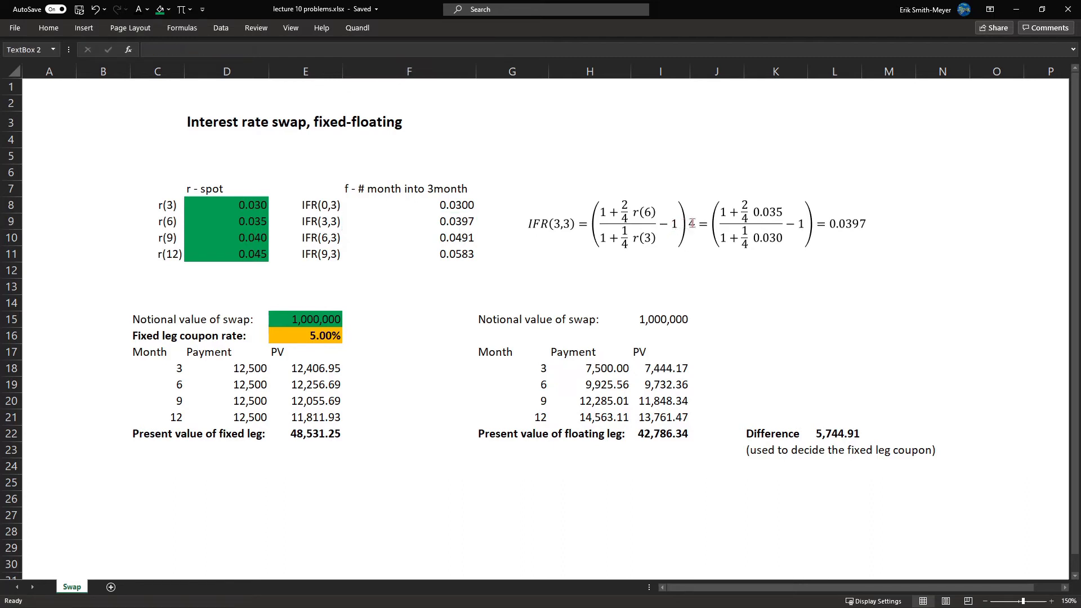
click(698, 263)
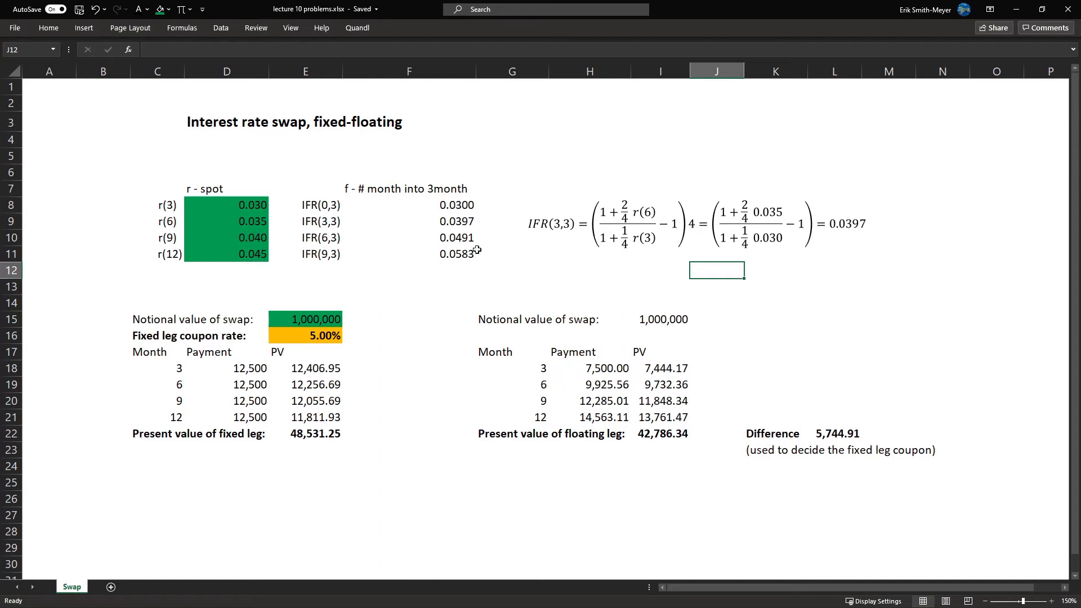
click(241, 223)
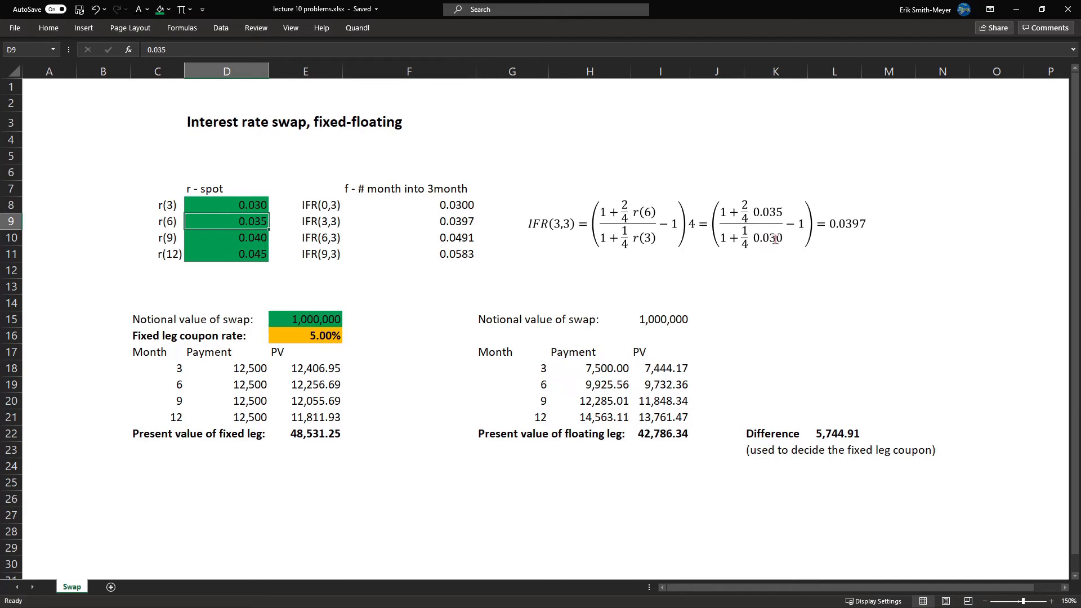
Step: Insert the missing multiplier 4 after the second bracket of the IFR(3,3) equation, just before the result
click(817, 225)
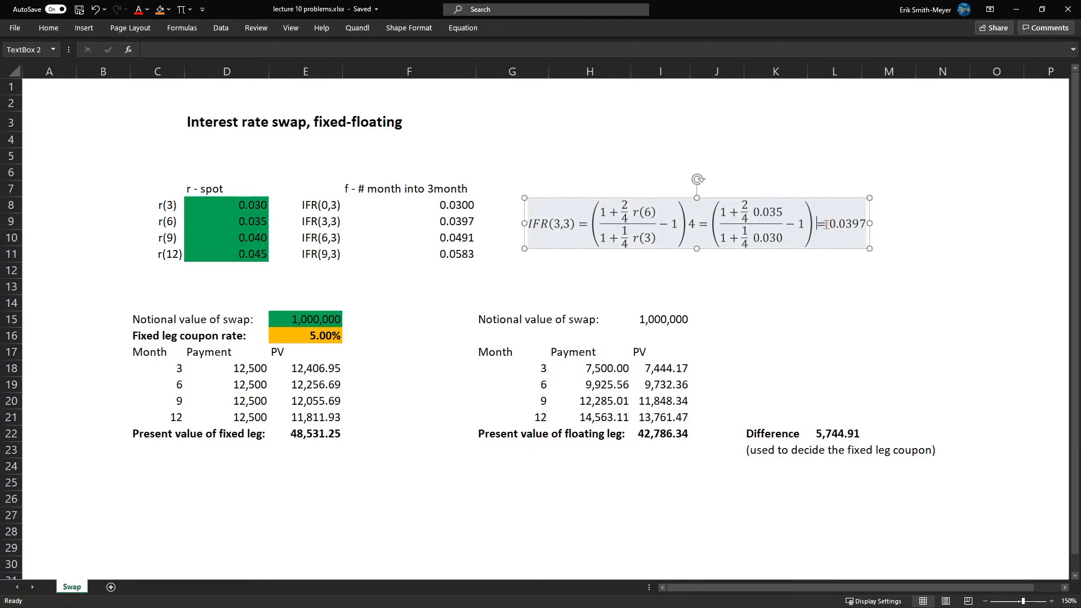
text(4)
click(874, 270)
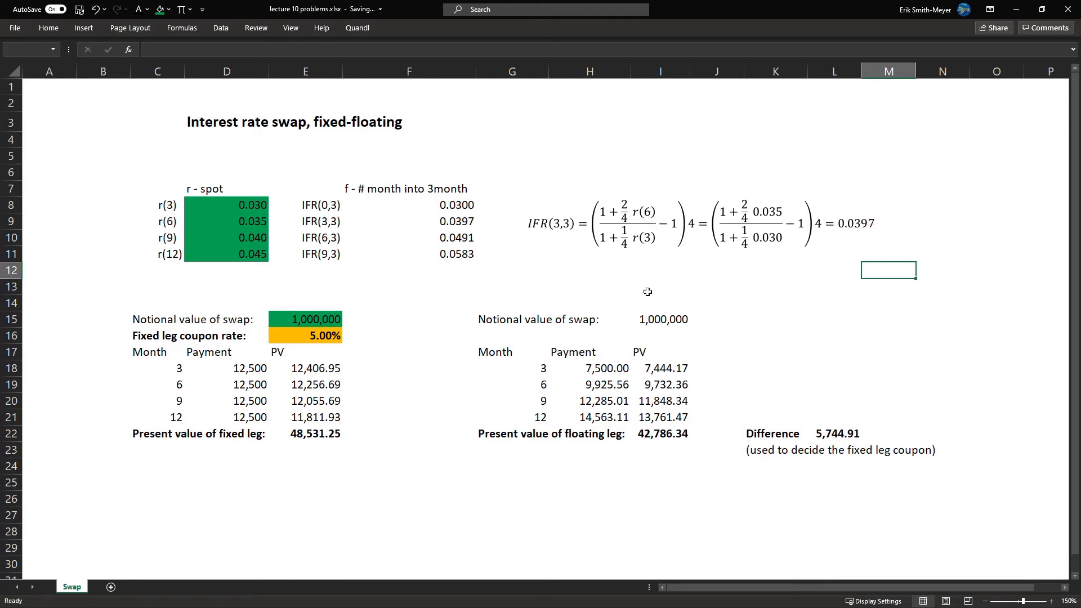
Step: Examine the IFR(6,3) formula and its spot rate references, followed by the IFR(9,3) formula
click(448, 241)
key(F2)
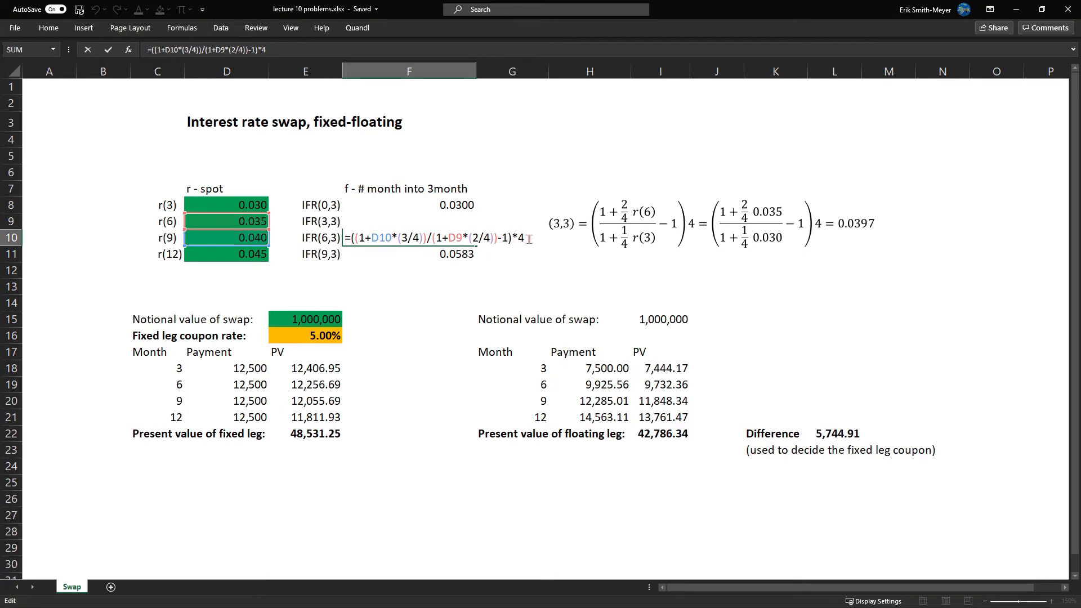
key(Return)
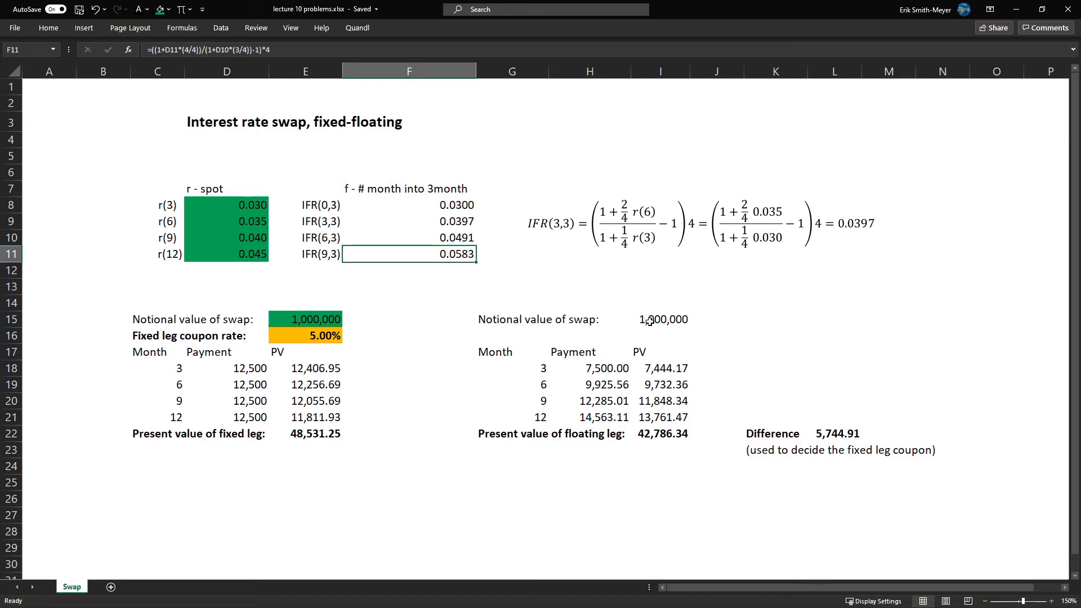
Step: Examine the floating leg's month 3 payment formula and the cells it references
click(599, 370)
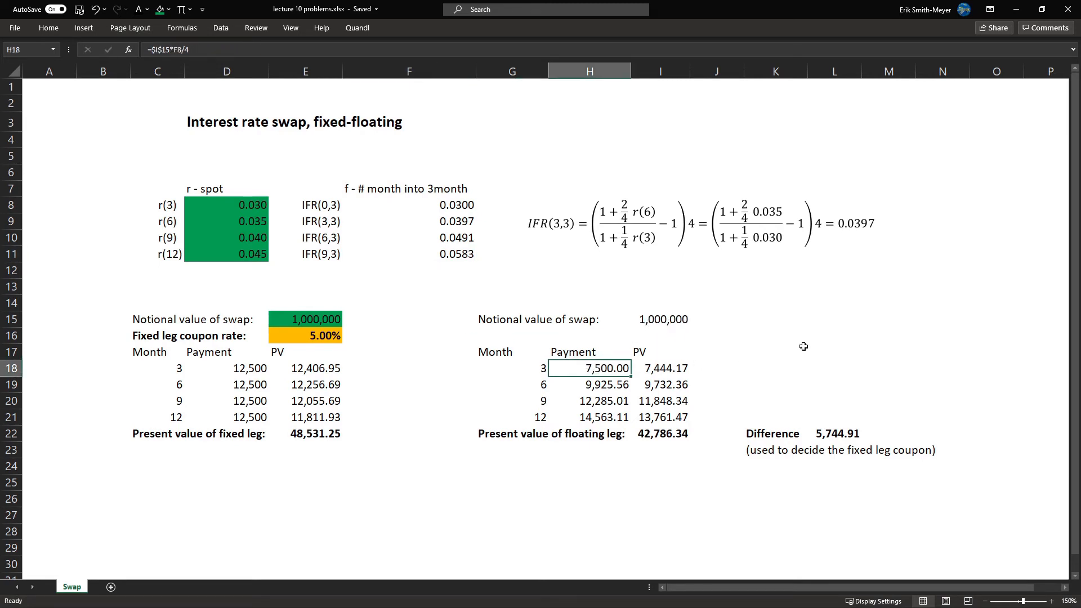
key(F2)
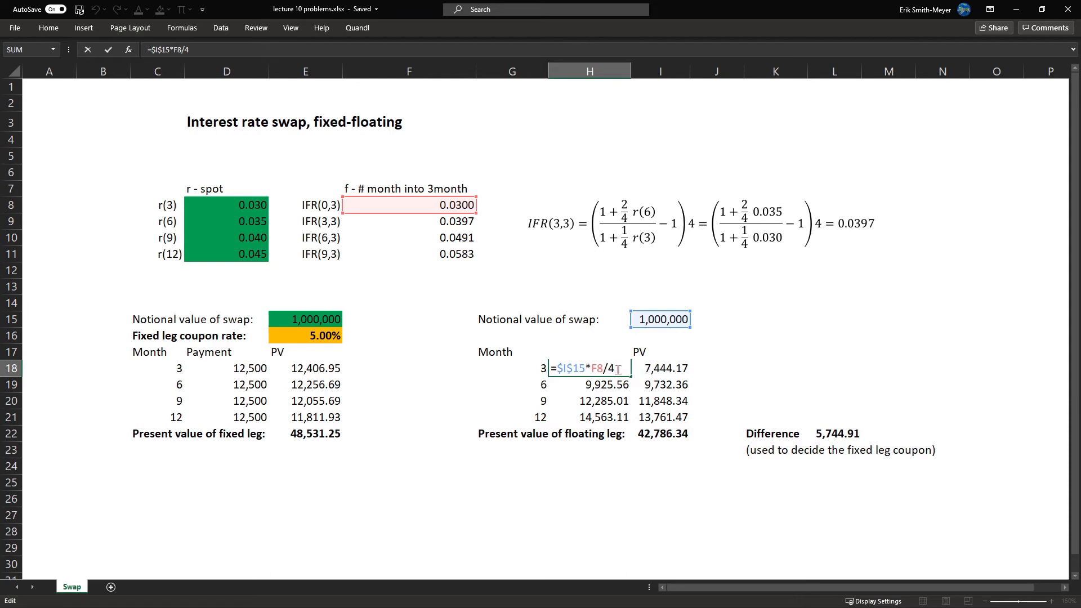
key(Return)
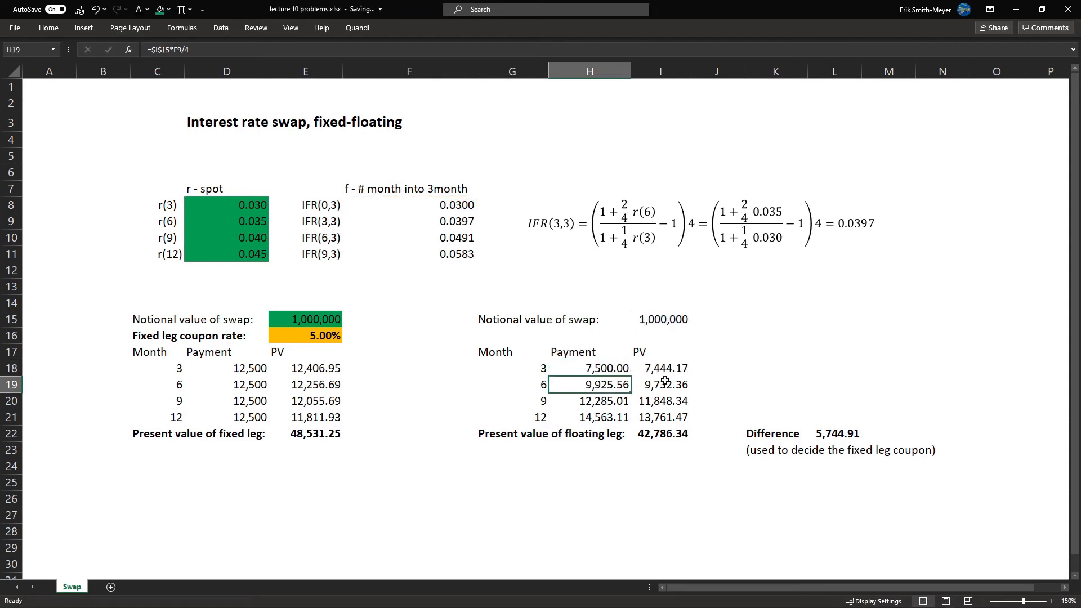
key(Up)
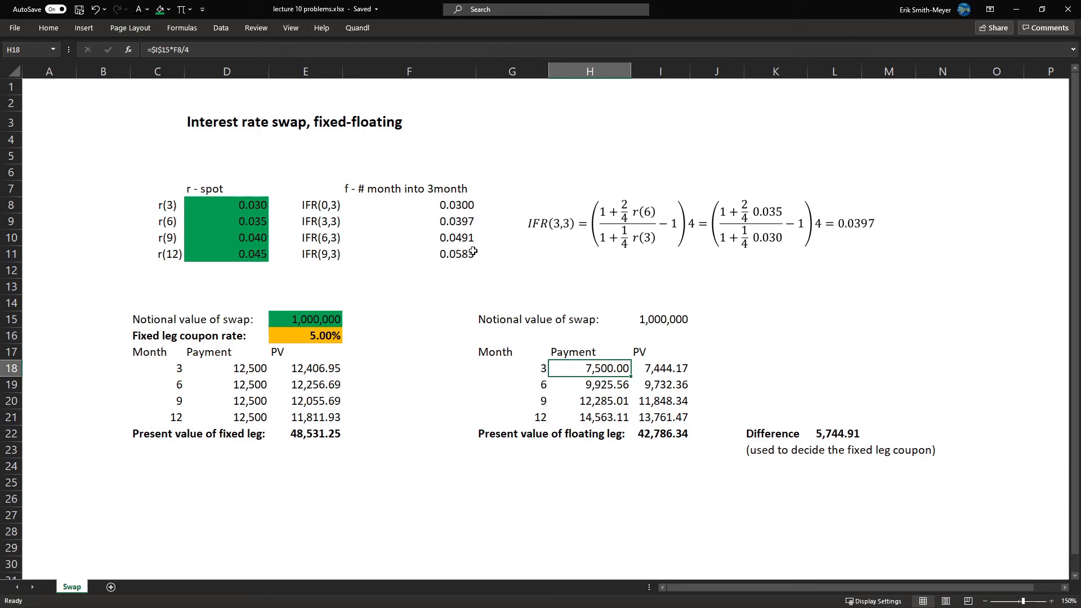
Step: Check the floating leg's payment formulas for months 6, 9 and 12, tracing the cell references of month 12
click(593, 387)
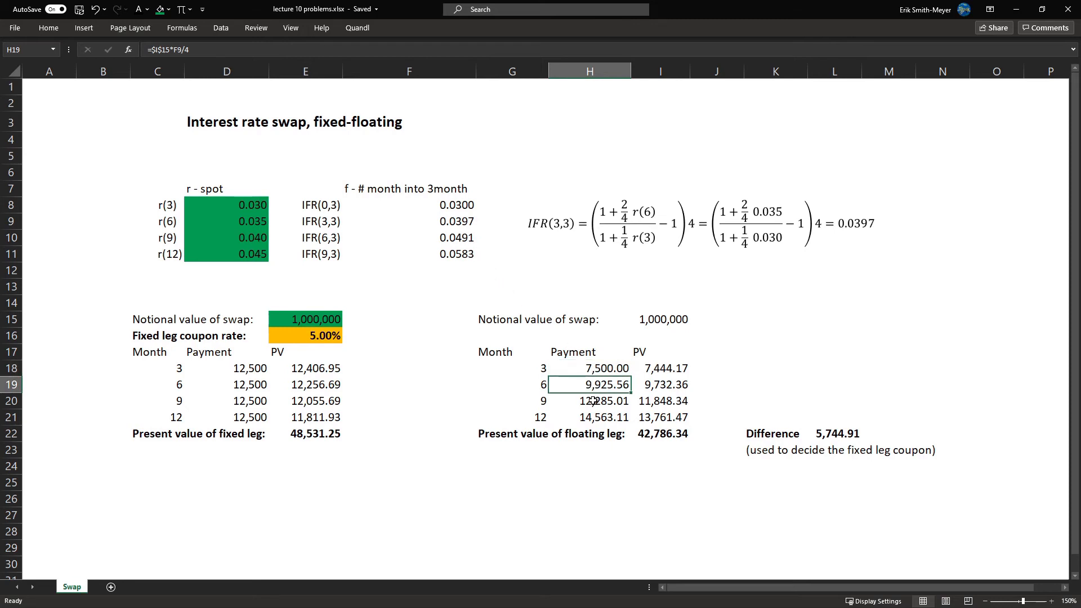
click(593, 401)
click(595, 417)
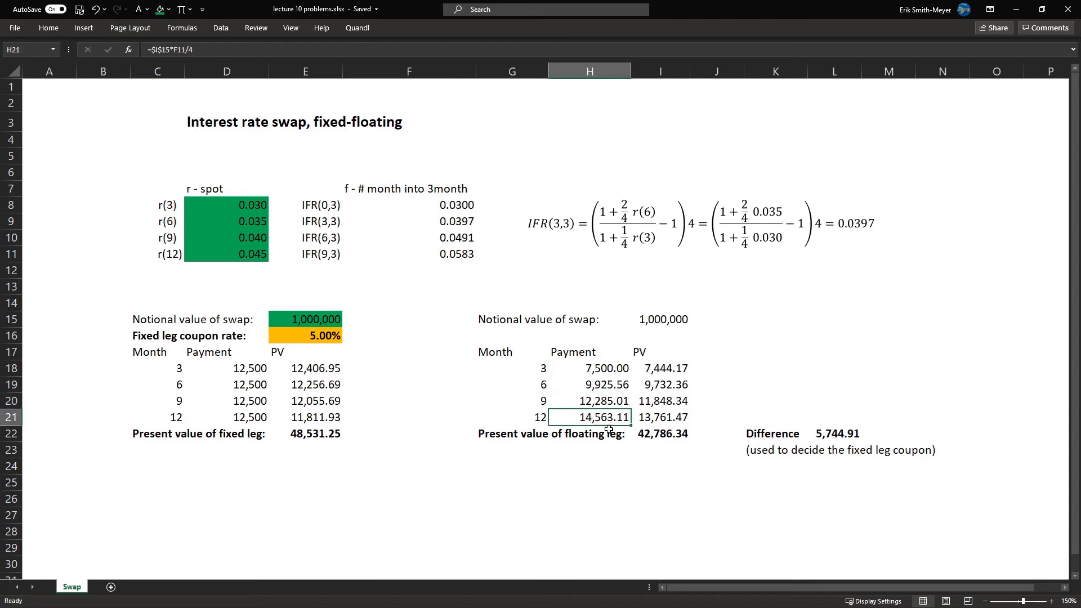
key(F2)
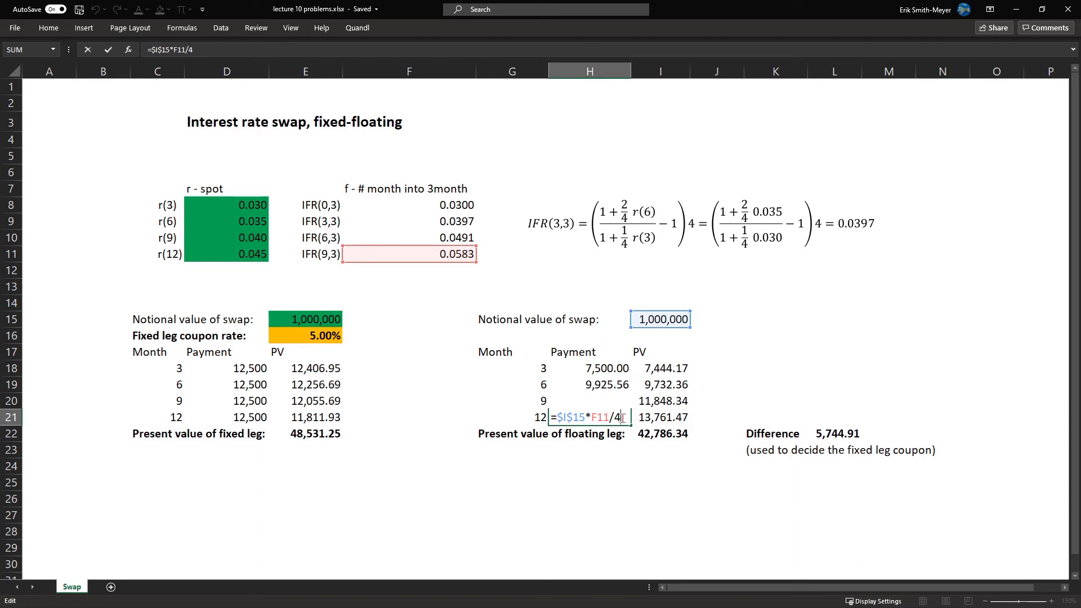
key(Return)
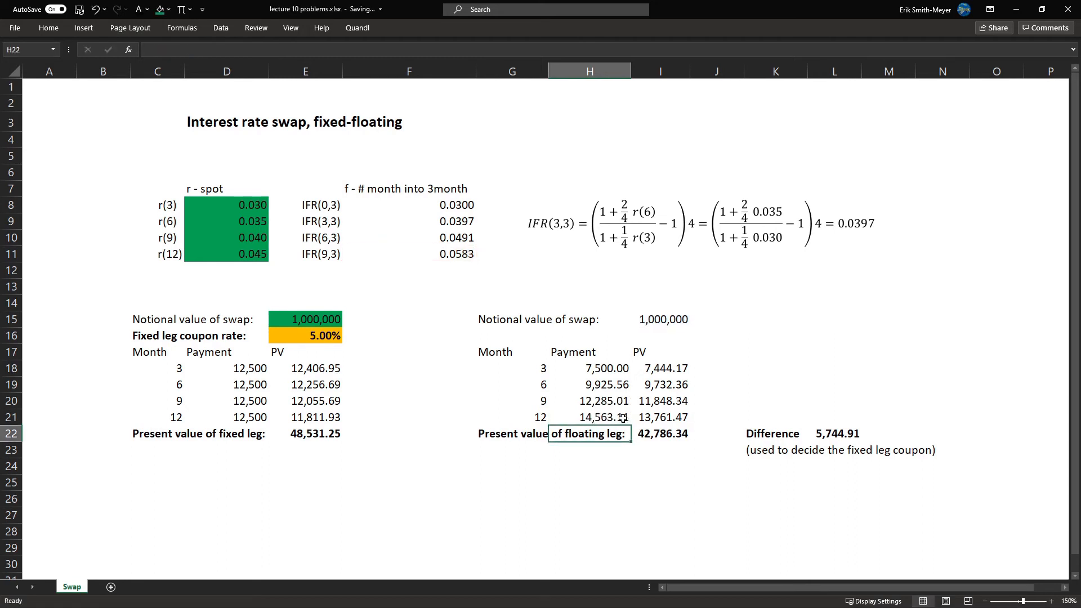
click(620, 417)
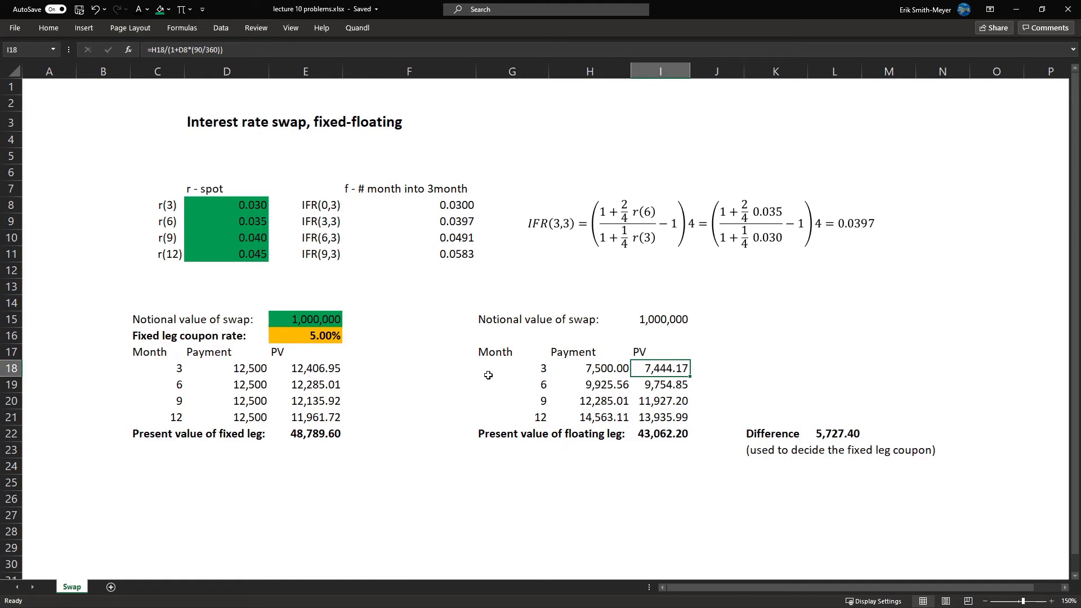
Step: Examine the floating leg's PV formulas from month 3 to month 12, focusing on the day-count fractions
key(F2)
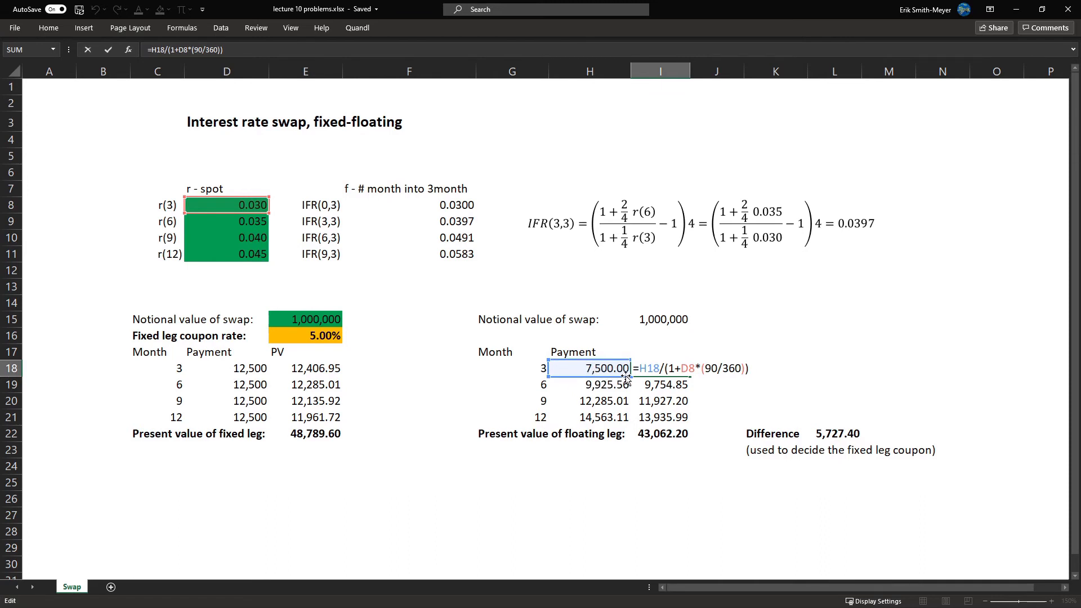
key(Return)
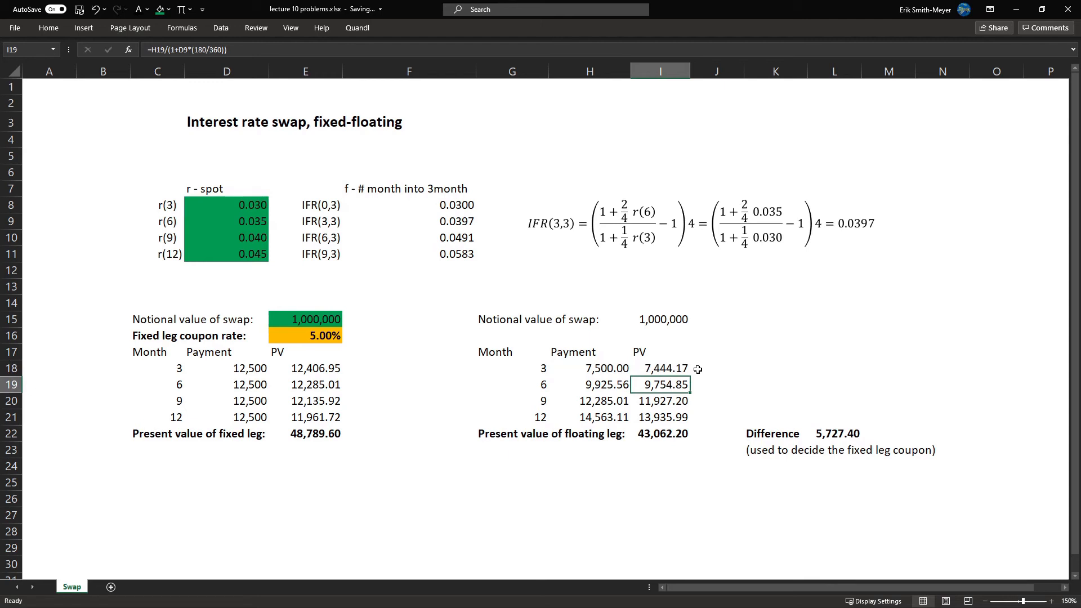
key(Down)
key(Down)
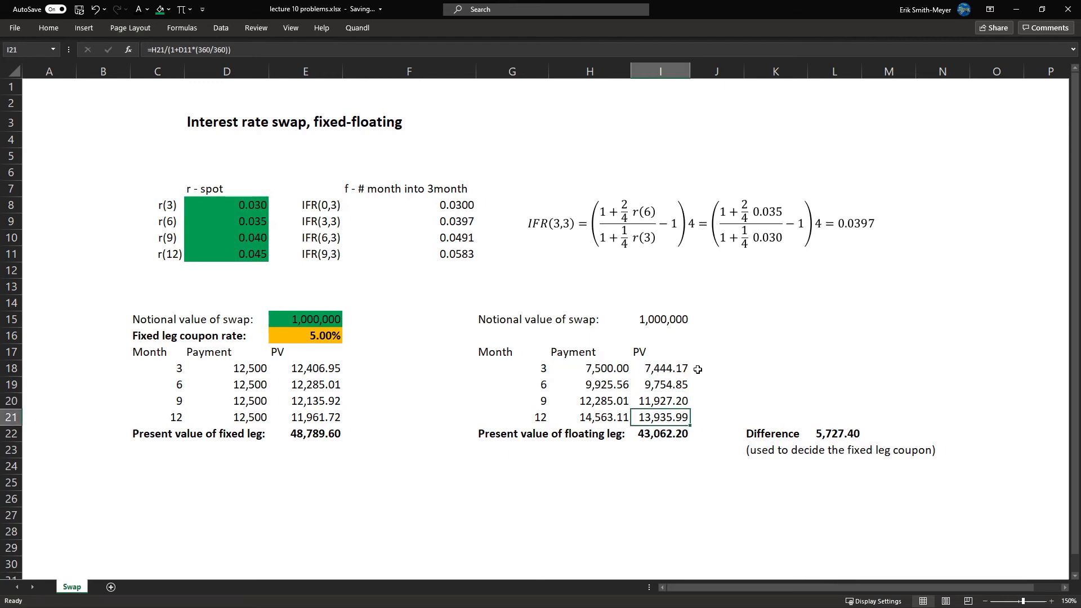
key(F2)
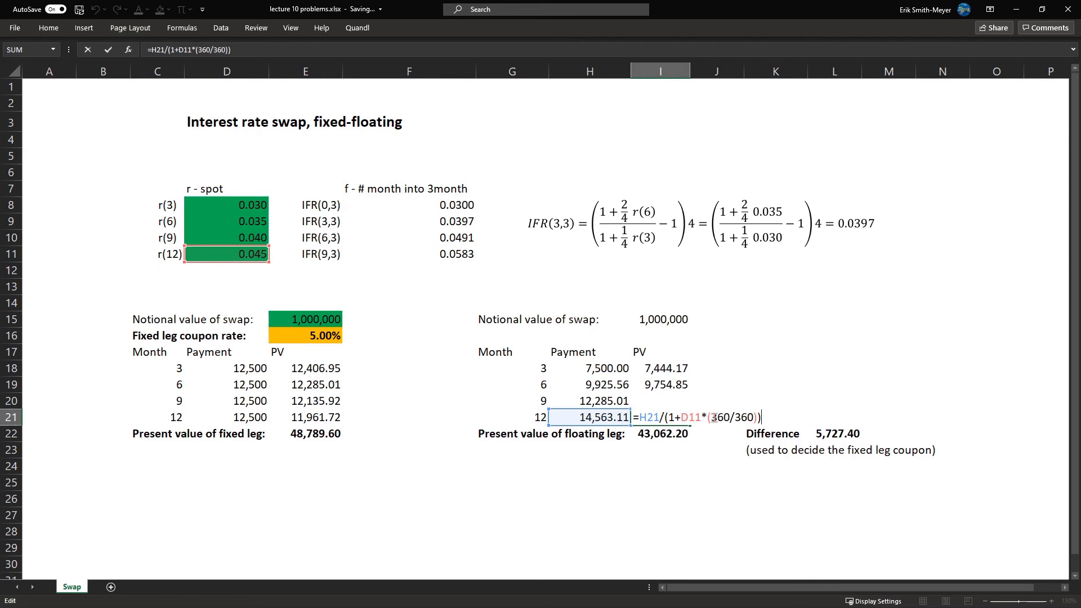
drag(718, 418, 731, 417)
key(Return)
Step: Inspect the floating leg's month 9 PV formula, focusing on its day-count fraction
key(Up)
key(Up)
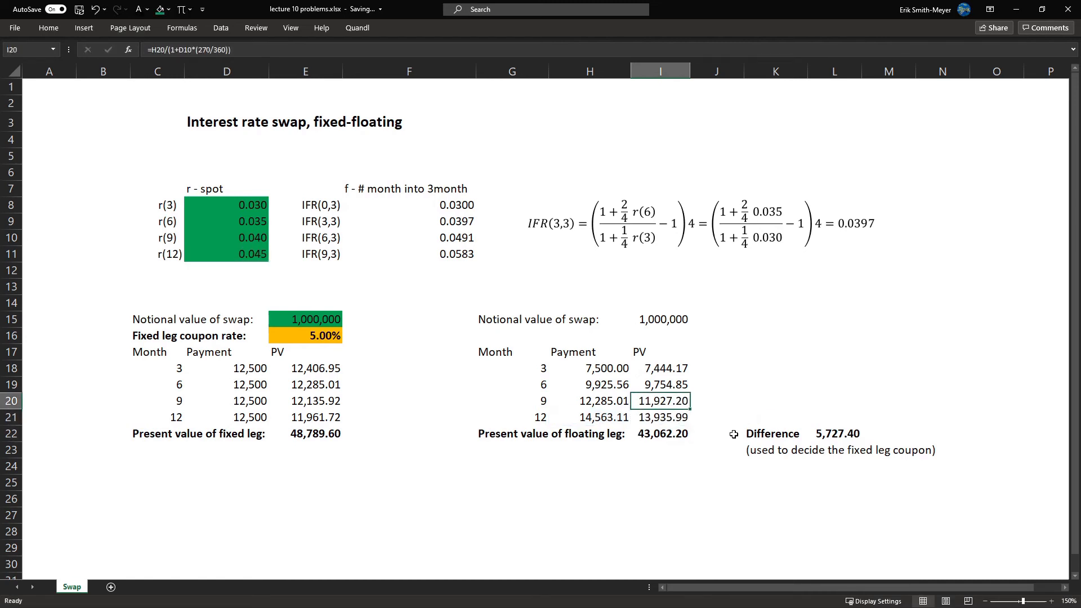
key(F2)
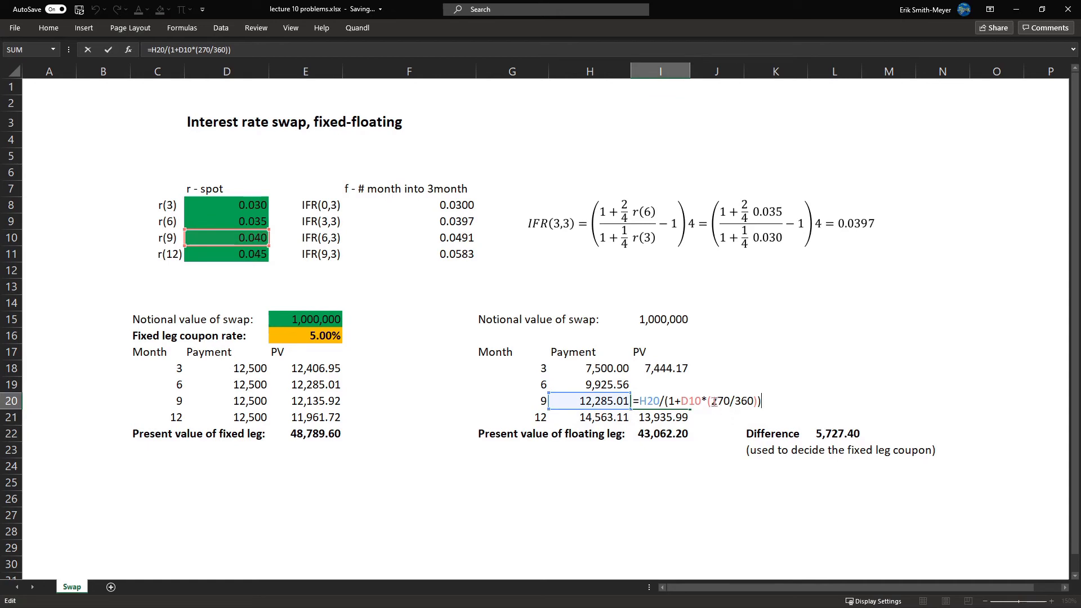
drag(713, 401, 731, 401)
click(731, 401)
key(Return)
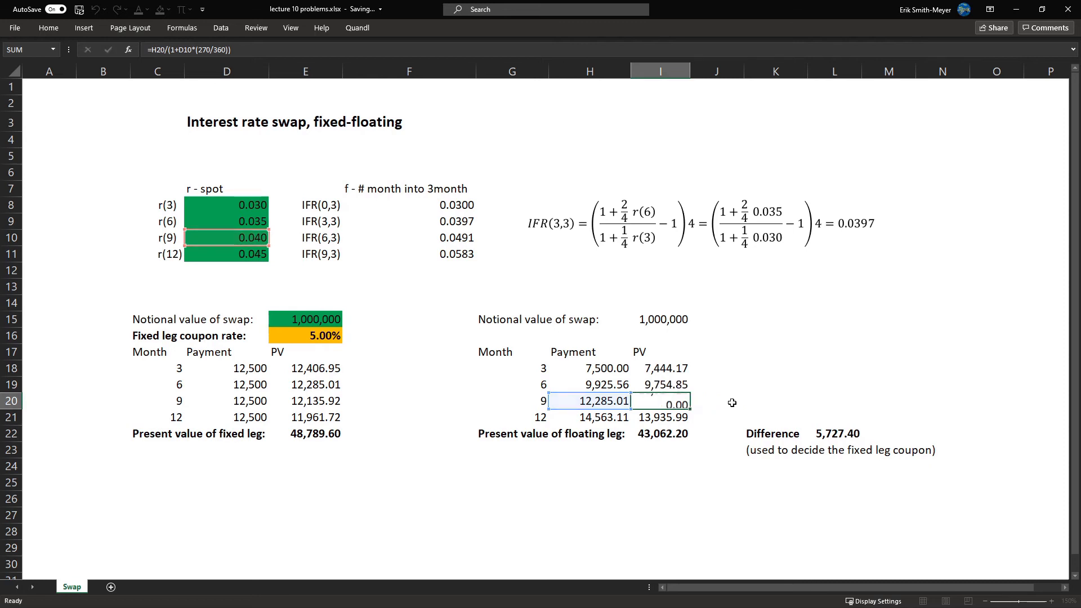
Step: Examine the SUM formula behind the present value of the floating leg and the range it adds up
key(Delete)
key(Down)
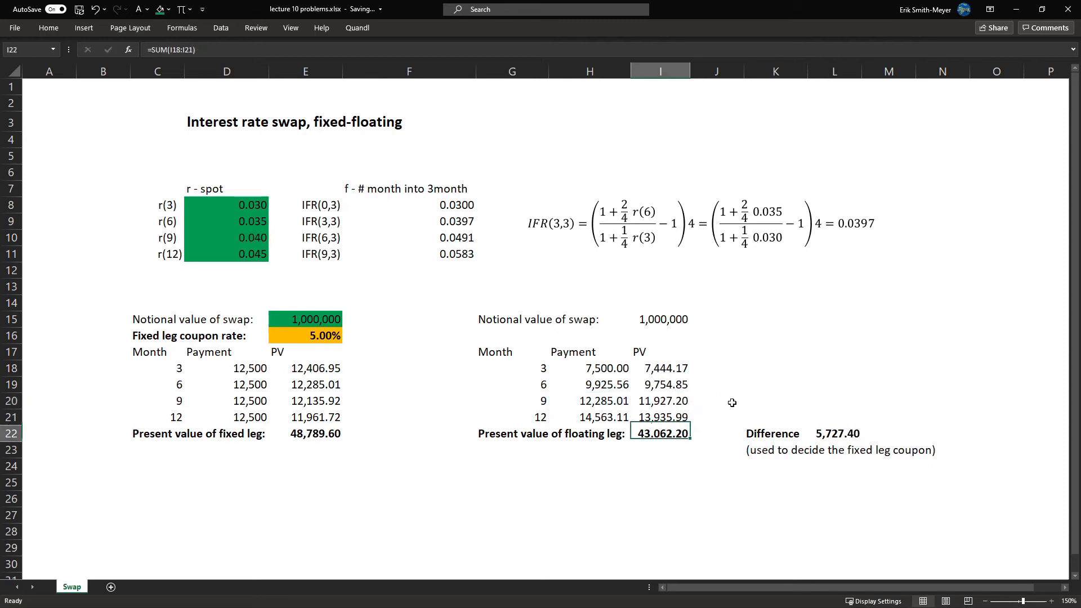
key(alt+equal)
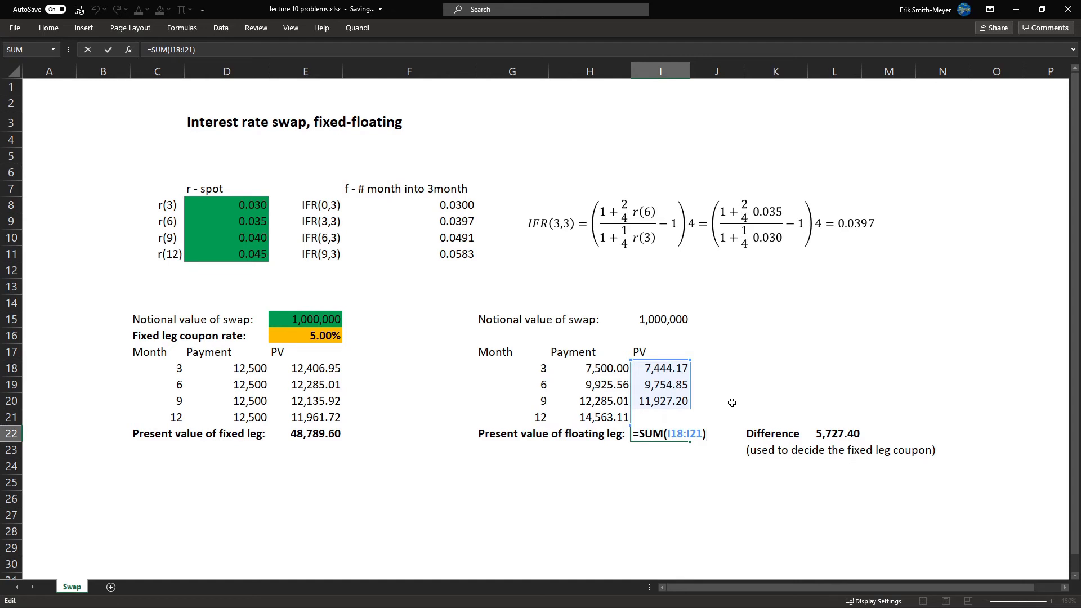
key(Return)
key(Up)
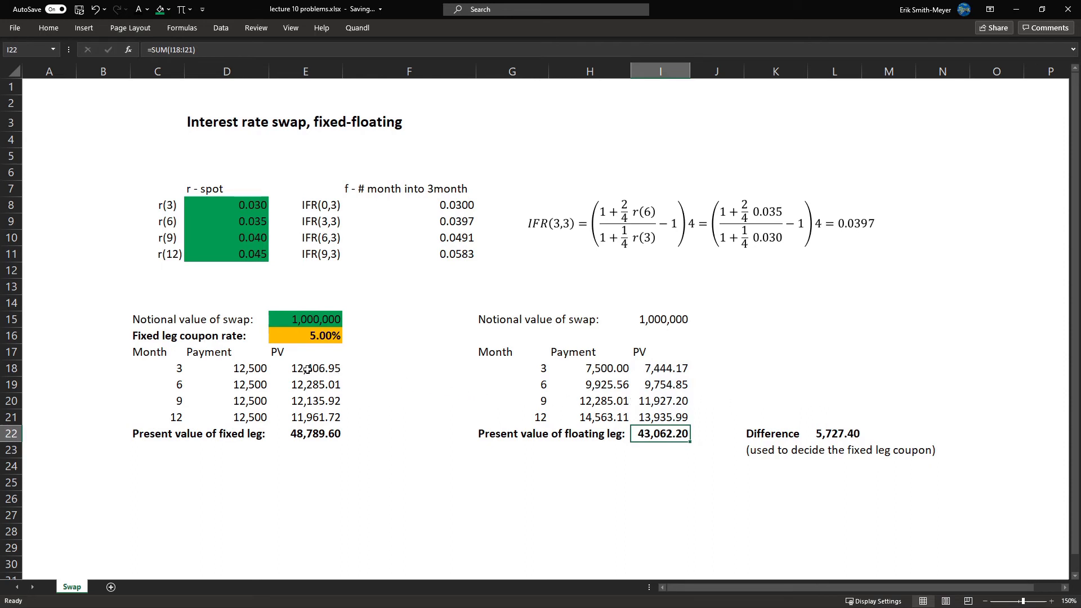
Step: Examine the fixed leg's month 3 payment formula and review the payments for months 3 to 12
click(255, 368)
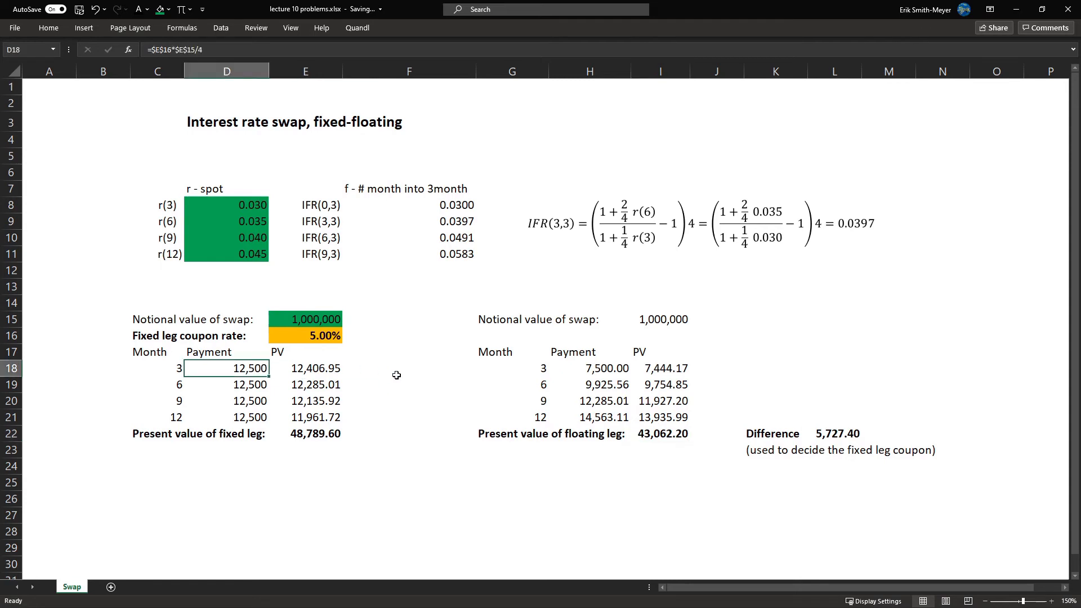
key(F2)
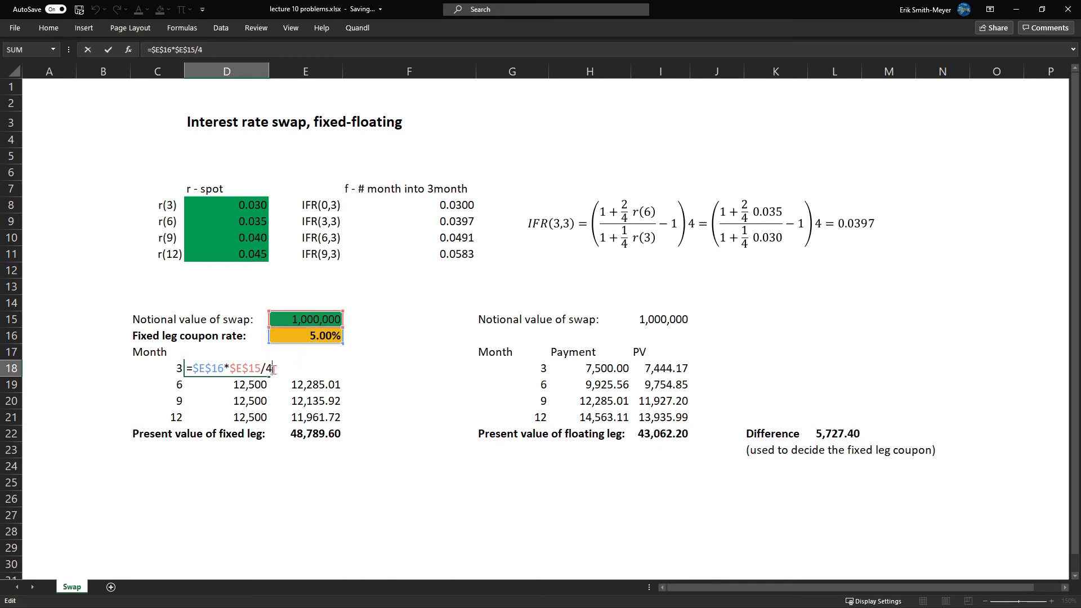
key(Return)
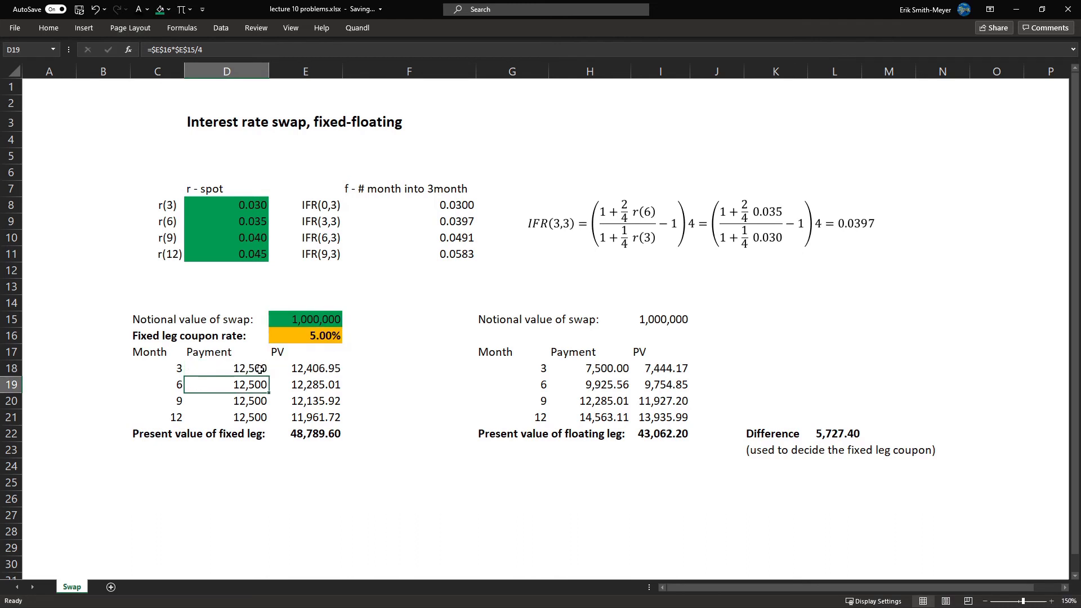
drag(258, 369, 260, 423)
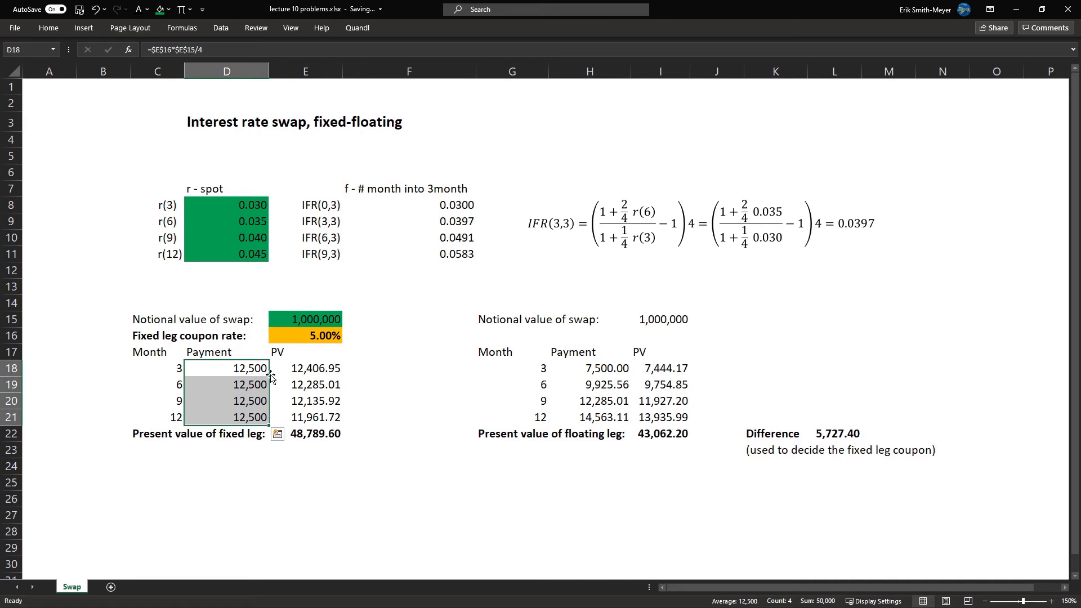
Step: Examine the fixed leg's month 3 PV formula, tracing its cell references and the day-count fraction
click(290, 370)
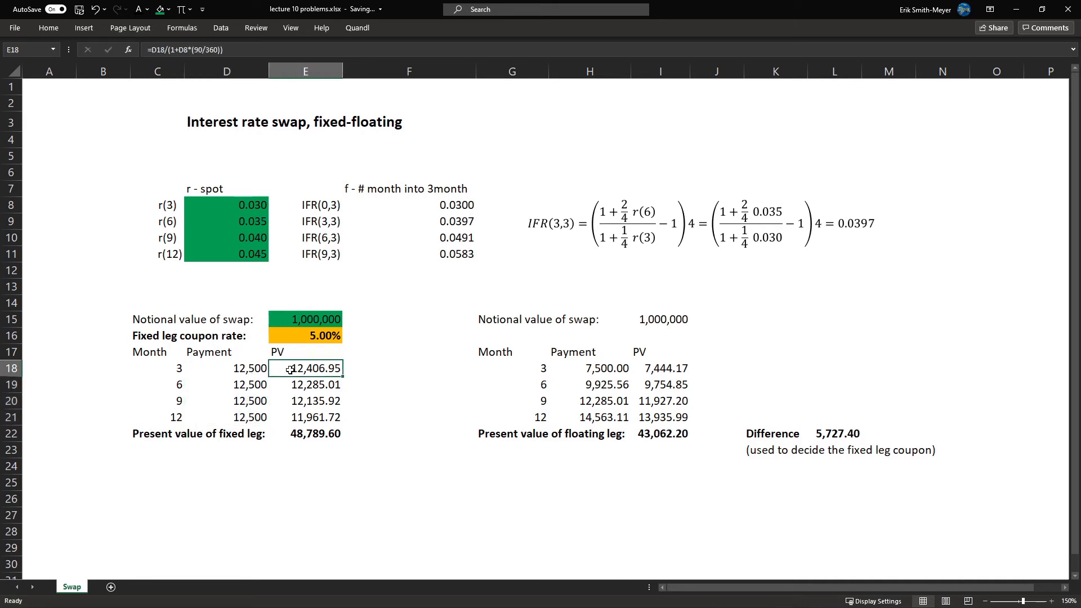
double_click(290, 370)
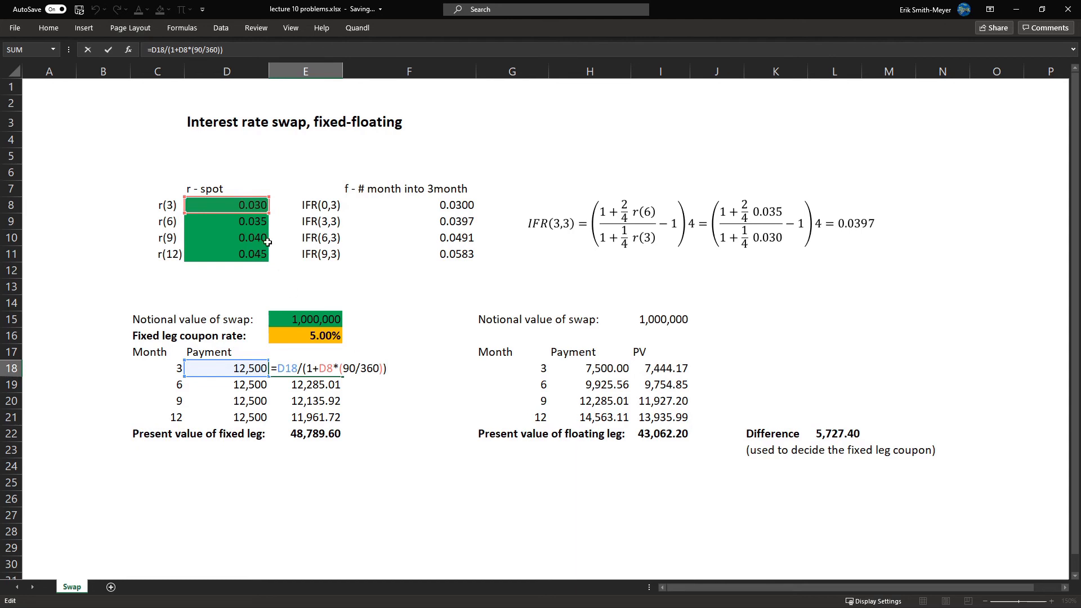
drag(344, 368, 360, 368)
click(348, 368)
key(Return)
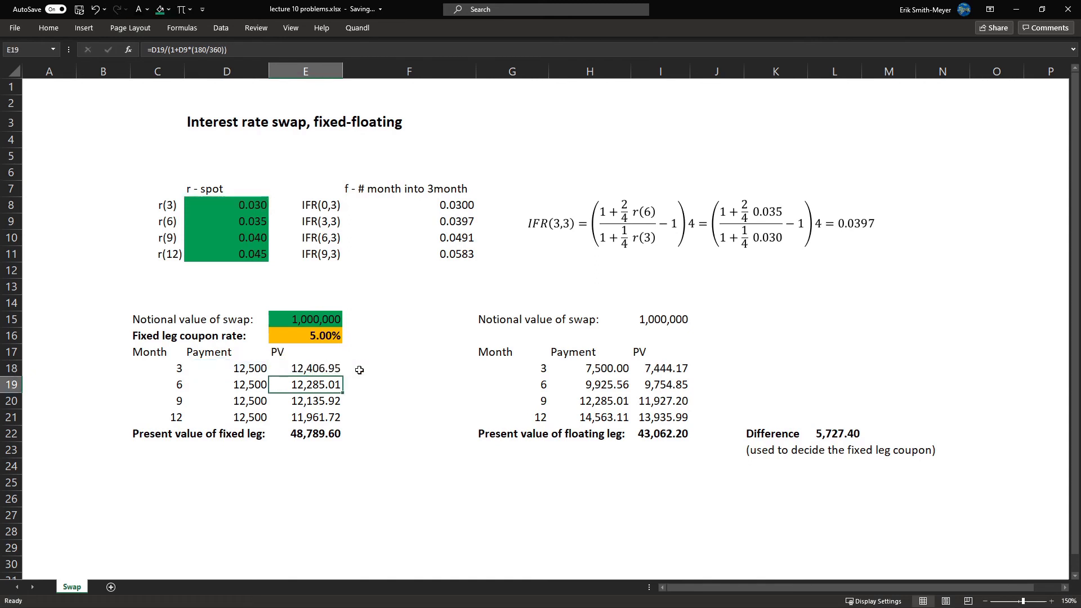
Step: Examine the SUM formula behind the present value of the fixed leg and the range it adds up
key(Down)
key(Down)
key(Down)
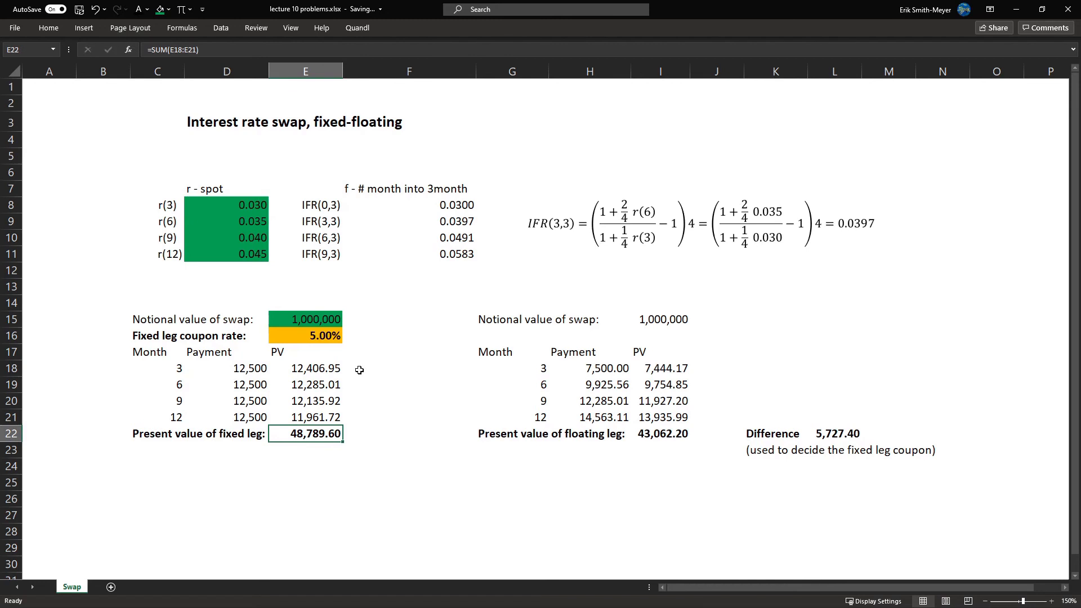
key(F2)
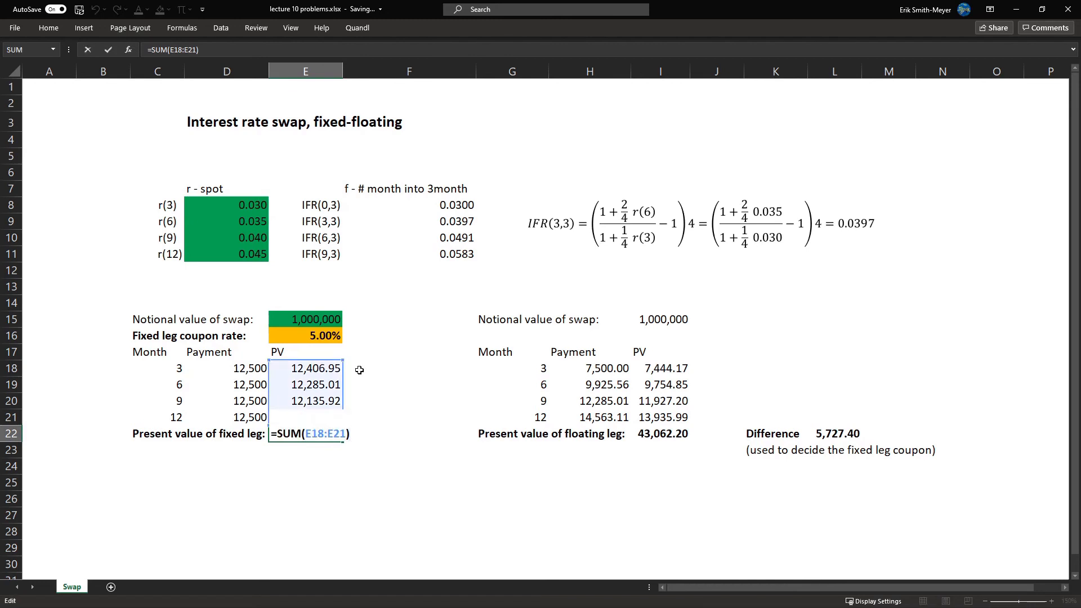
key(Return)
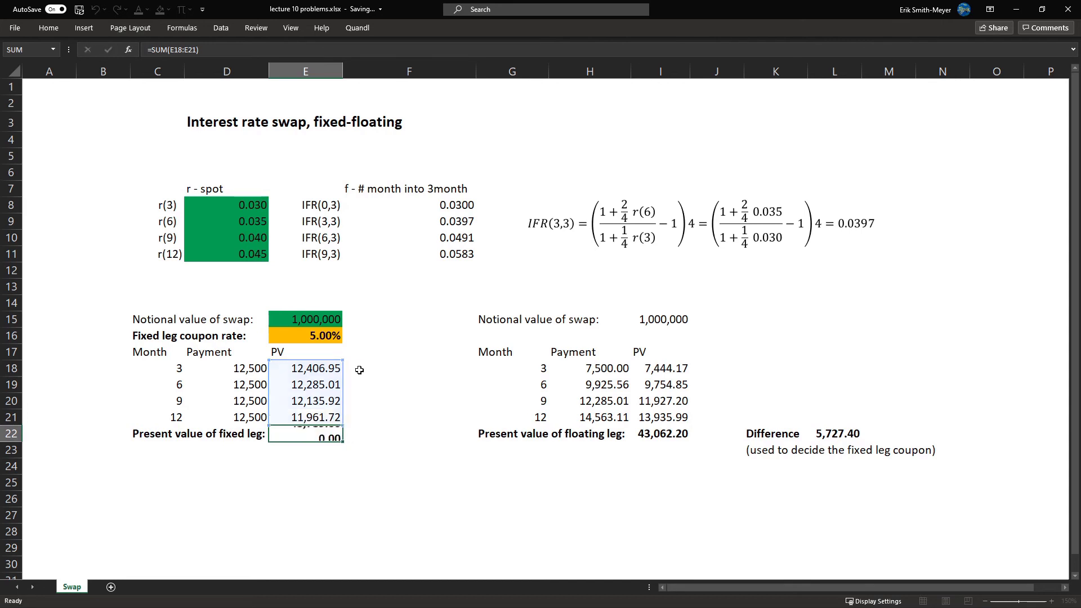
key(Up)
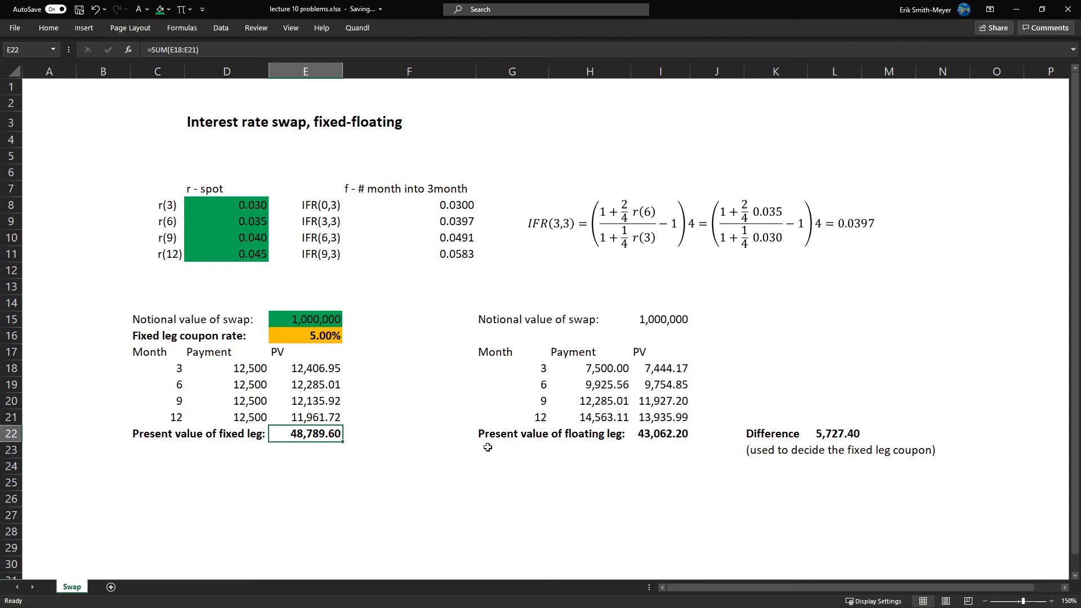
Step: Set the fixed leg coupon rate to 4%
click(314, 335)
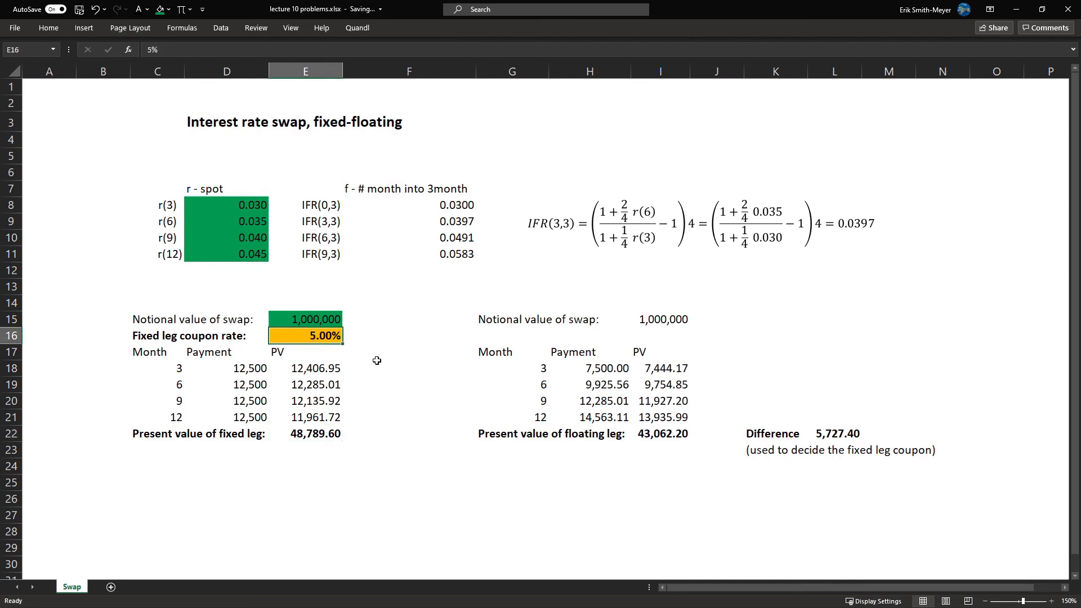
text(4)
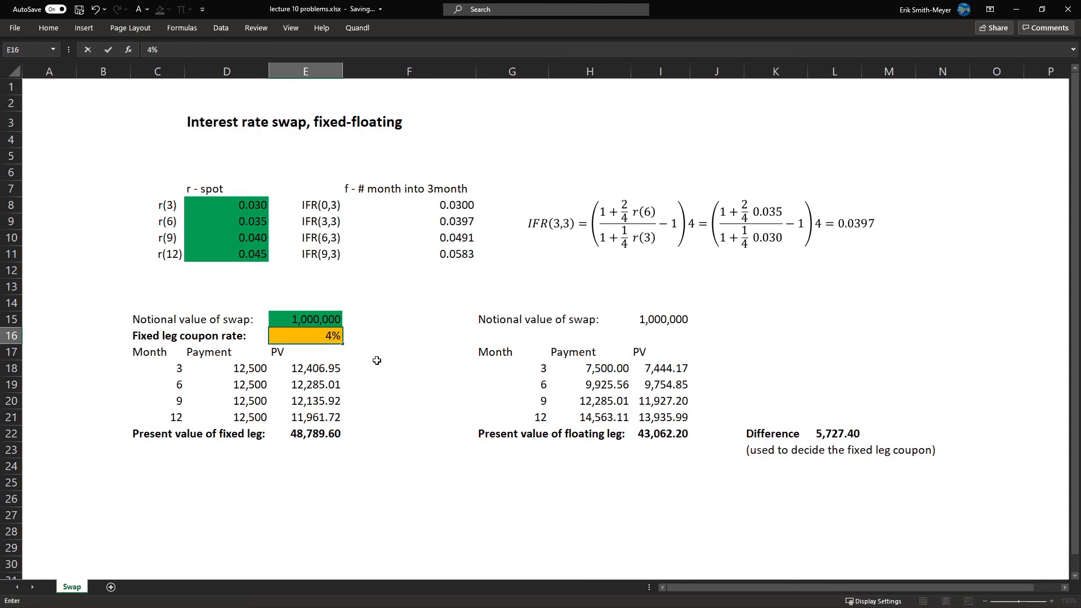
key(Return)
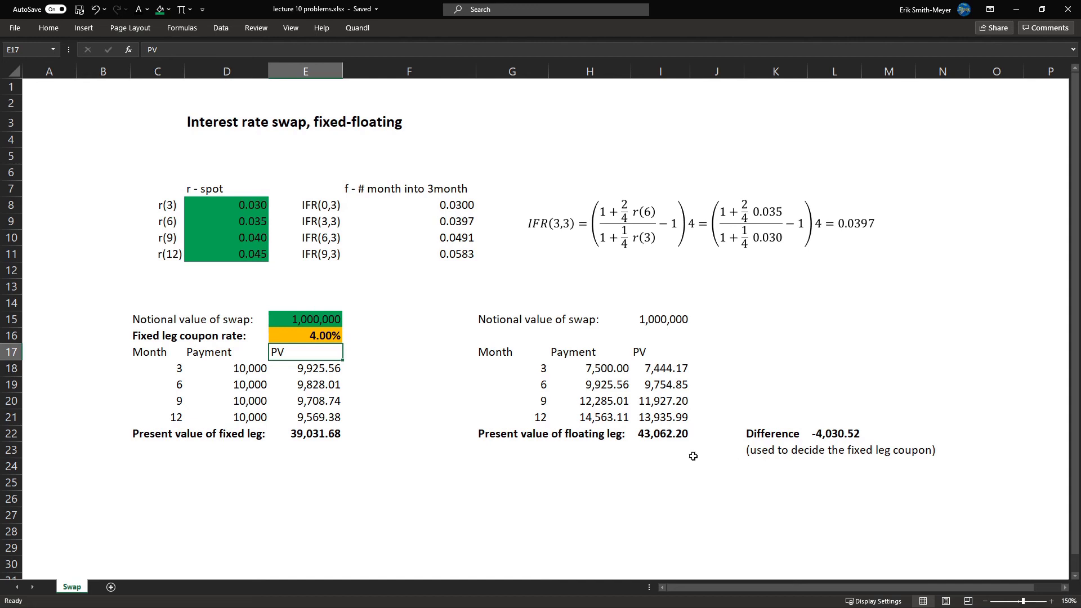
Step: Run Solver to bring the Difference in L22 to a value of 0 by changing the fixed leg coupon rate in E16
click(315, 336)
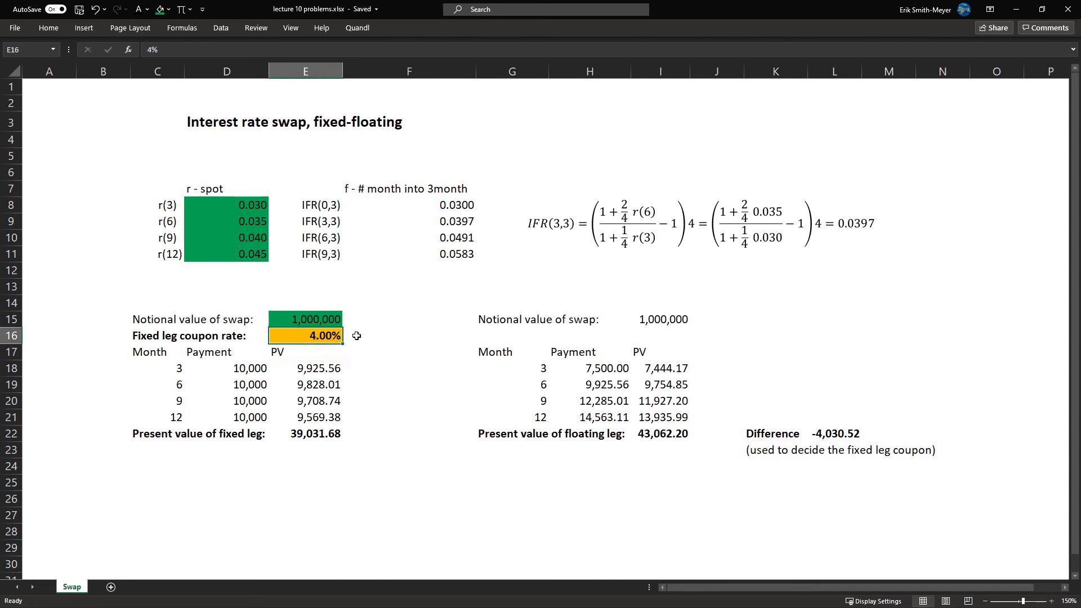
click(222, 29)
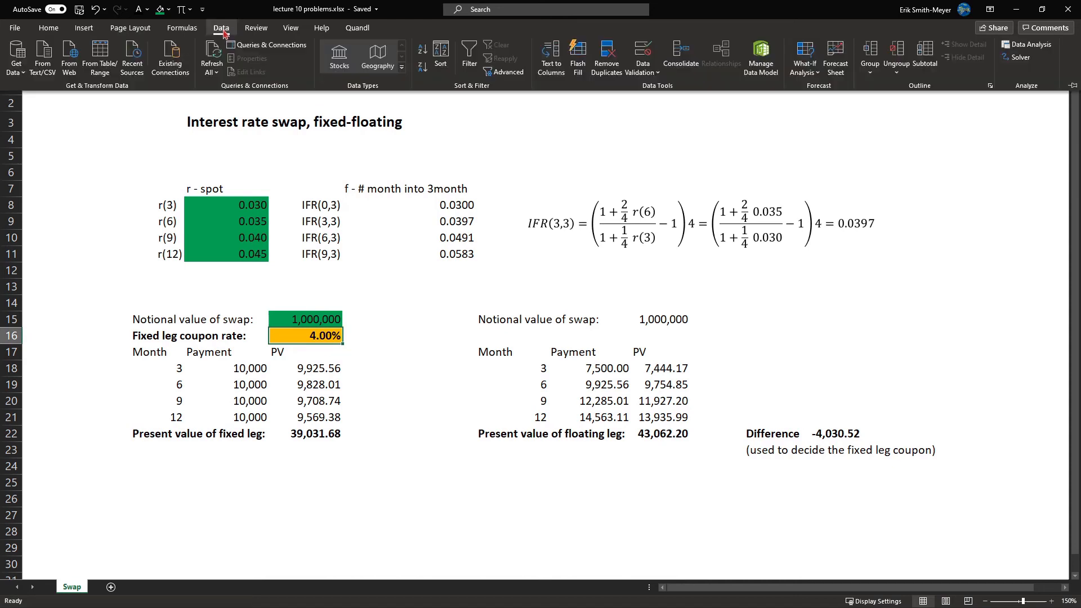
click(1017, 59)
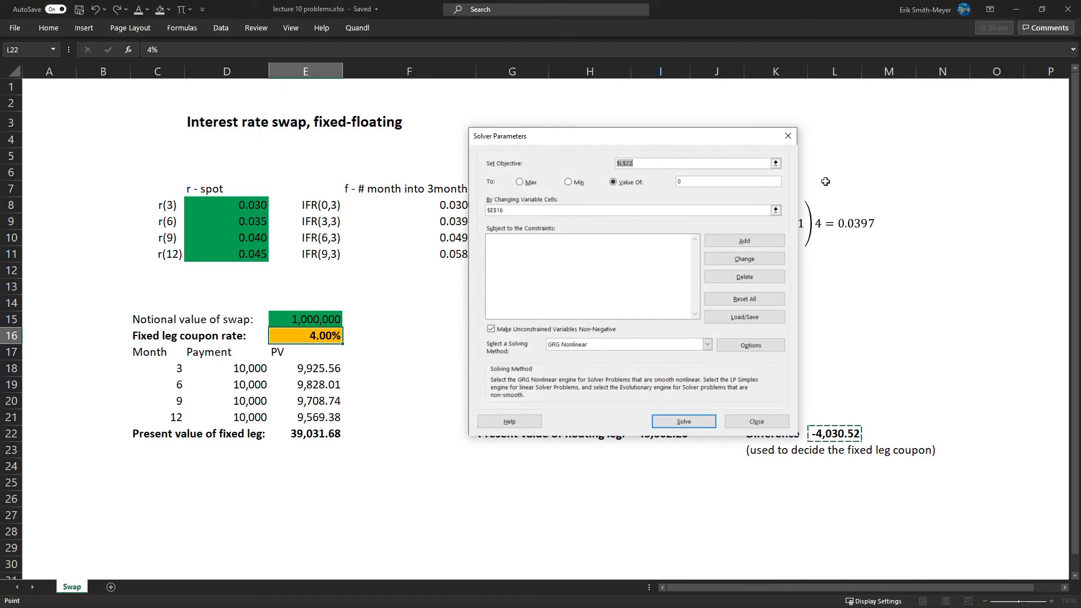
click(776, 164)
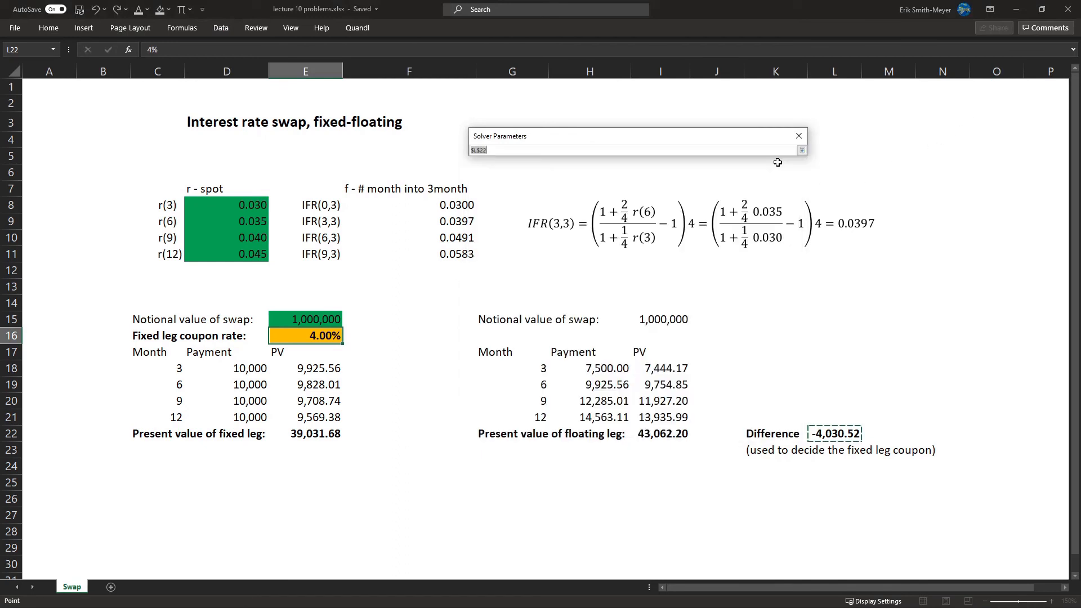
click(820, 433)
key(Return)
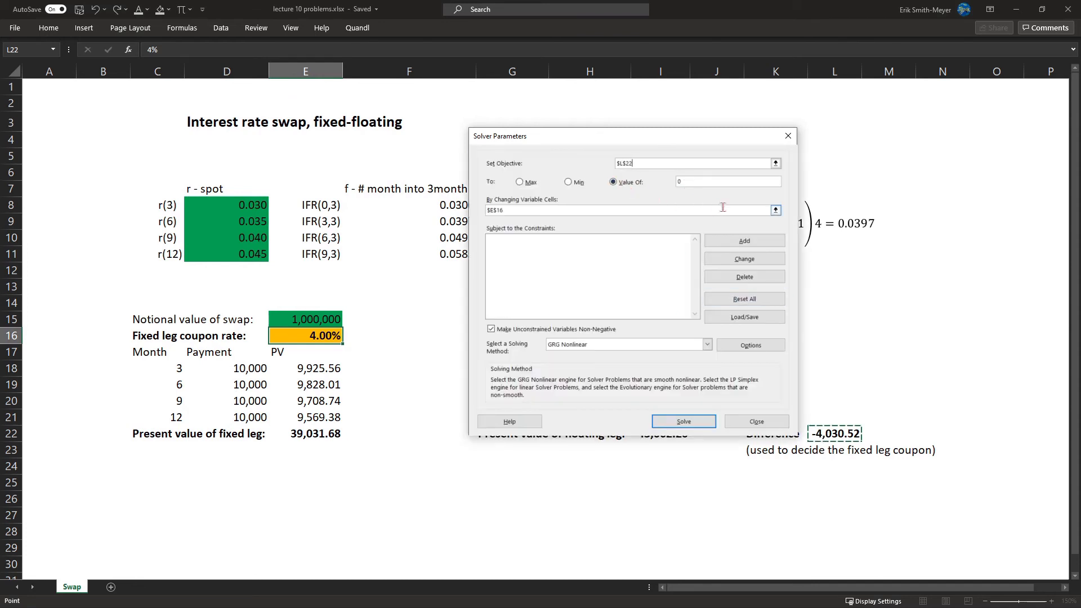
click(776, 210)
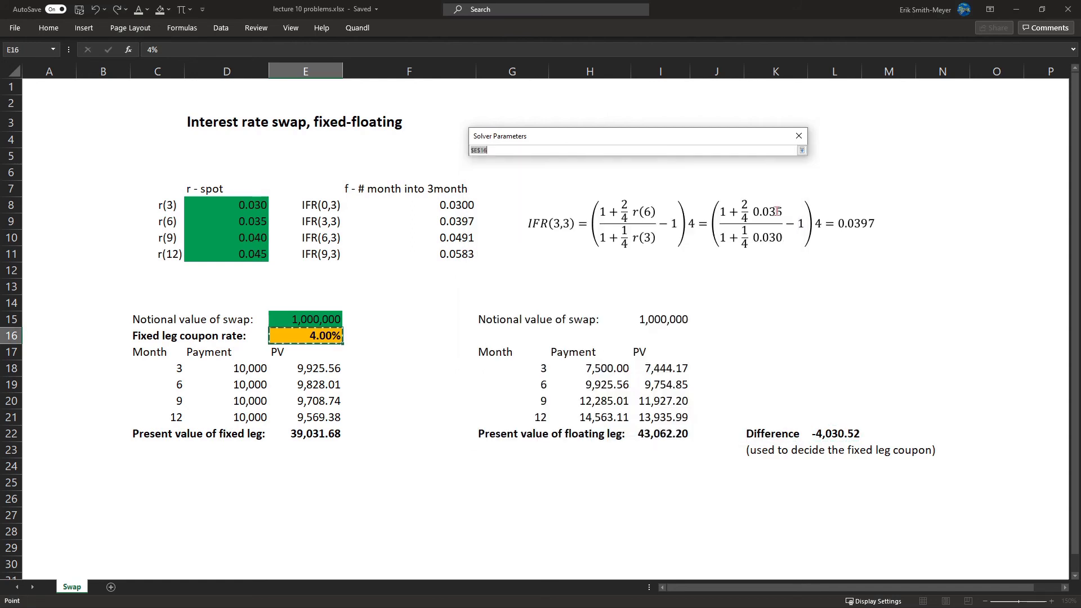
click(299, 337)
key(Return)
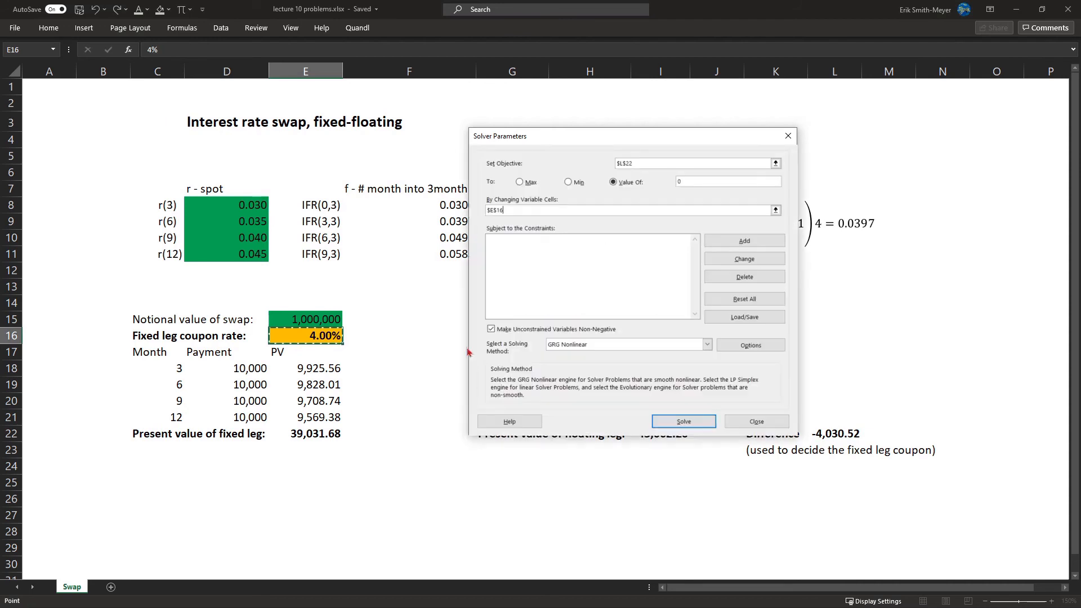
click(687, 422)
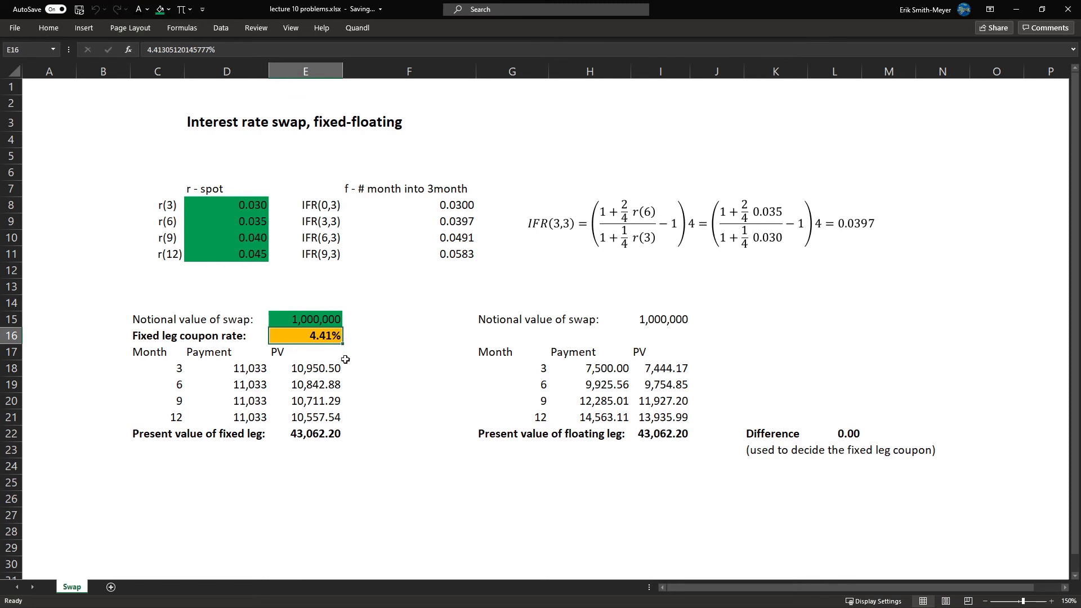
Step: Compare the present values of the fixed and floating legs and check the Difference formula
click(301, 435)
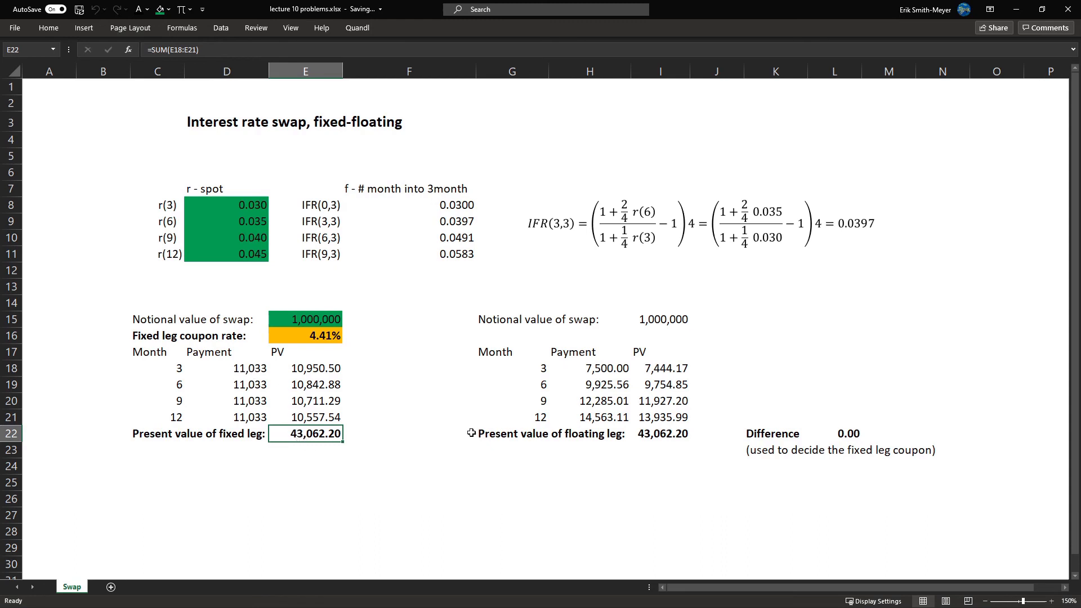
ctrl+click(657, 436)
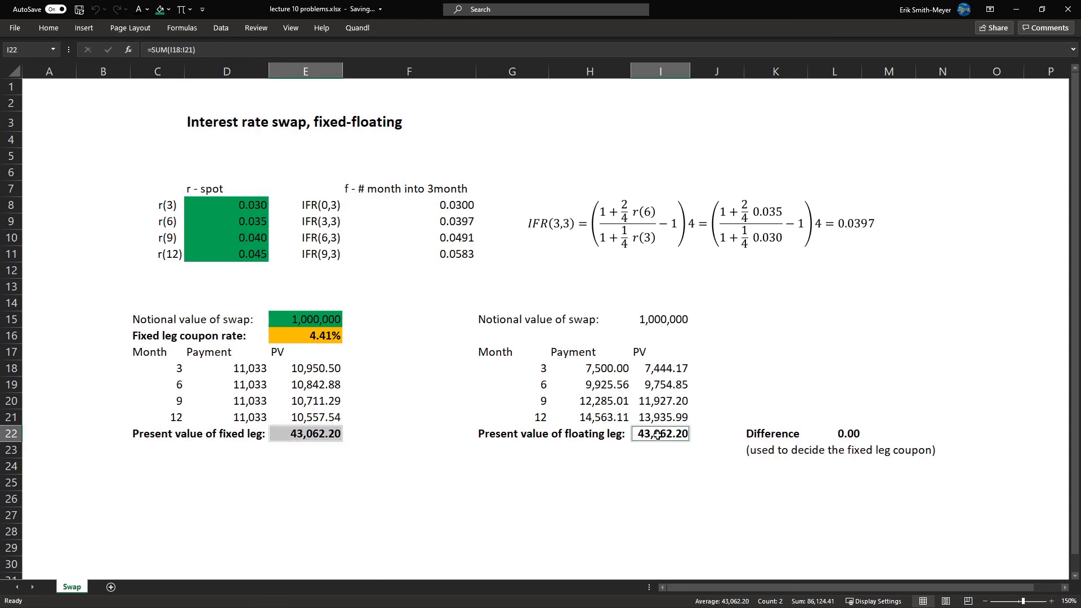
click(850, 436)
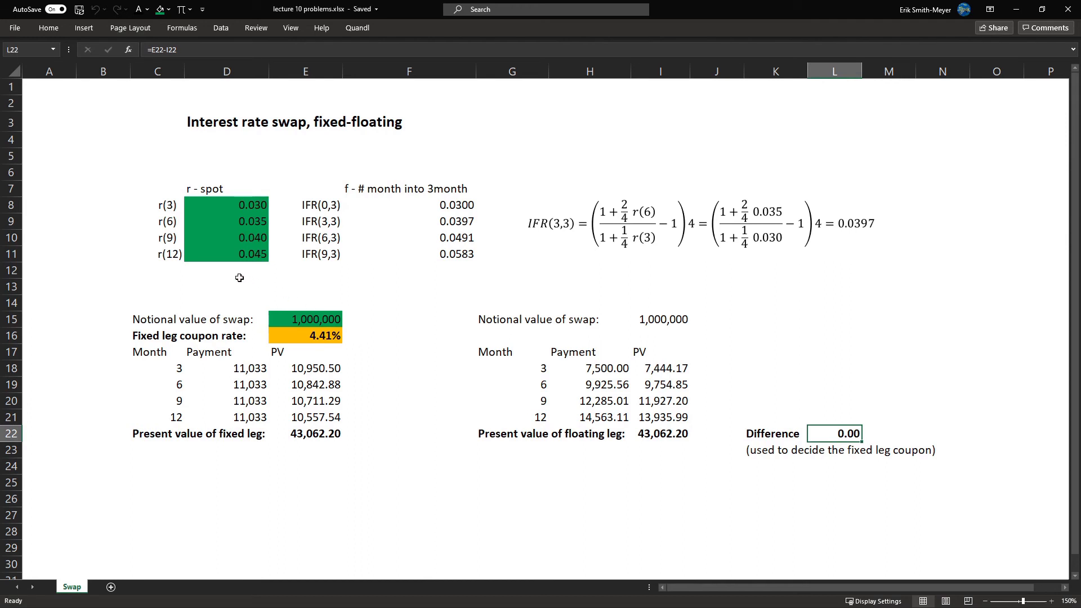
Step: Enter 0.005 in cell D13 below the spot rates as a helper value for a rate increase
click(241, 206)
drag(241, 205, 239, 252)
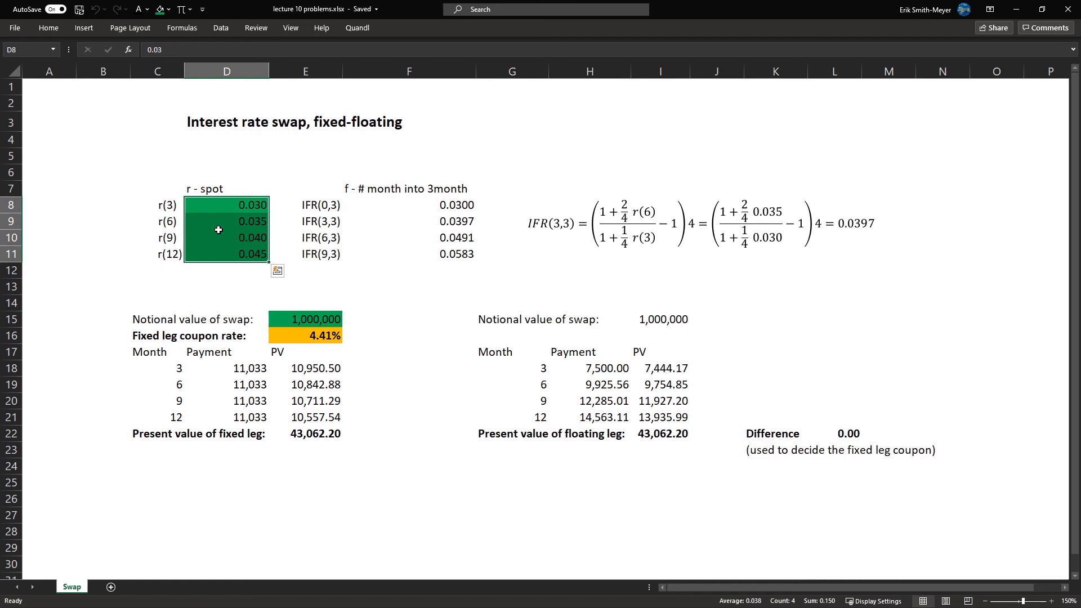
click(236, 284)
text(0)
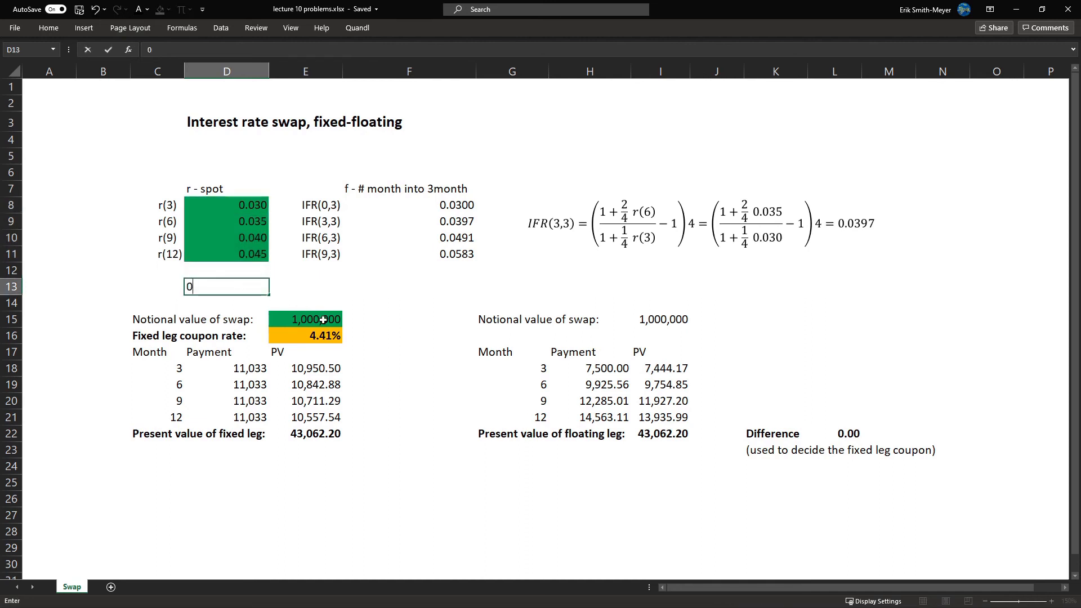
text(.005)
key(Return)
key(Up)
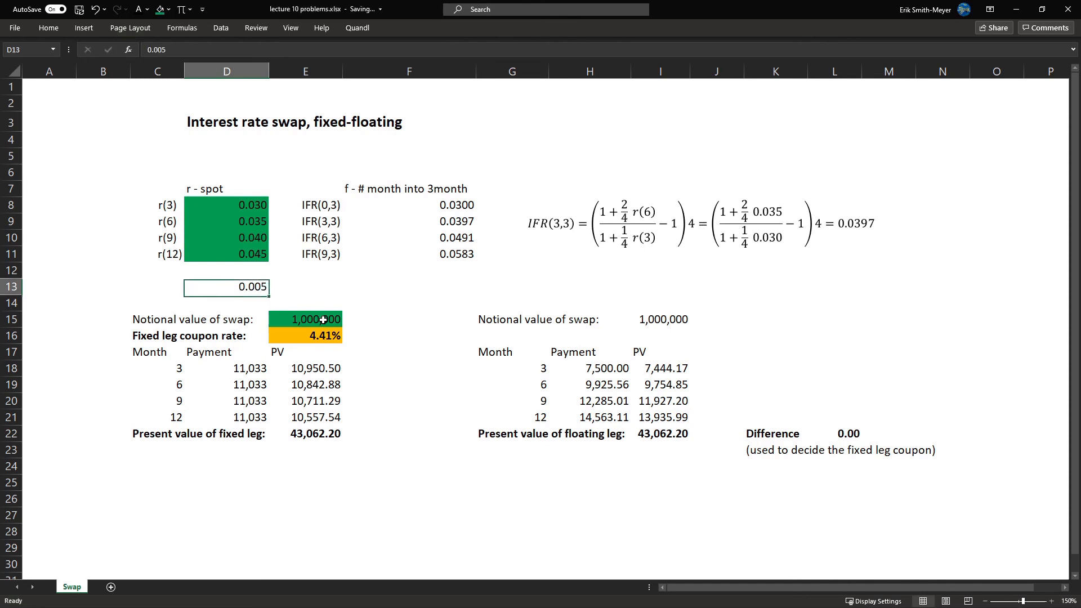
Step: Add the 0.005 from D13 to all four spot rates in D8:D11 using Paste Special with Values and Add
key(ctrl+c)
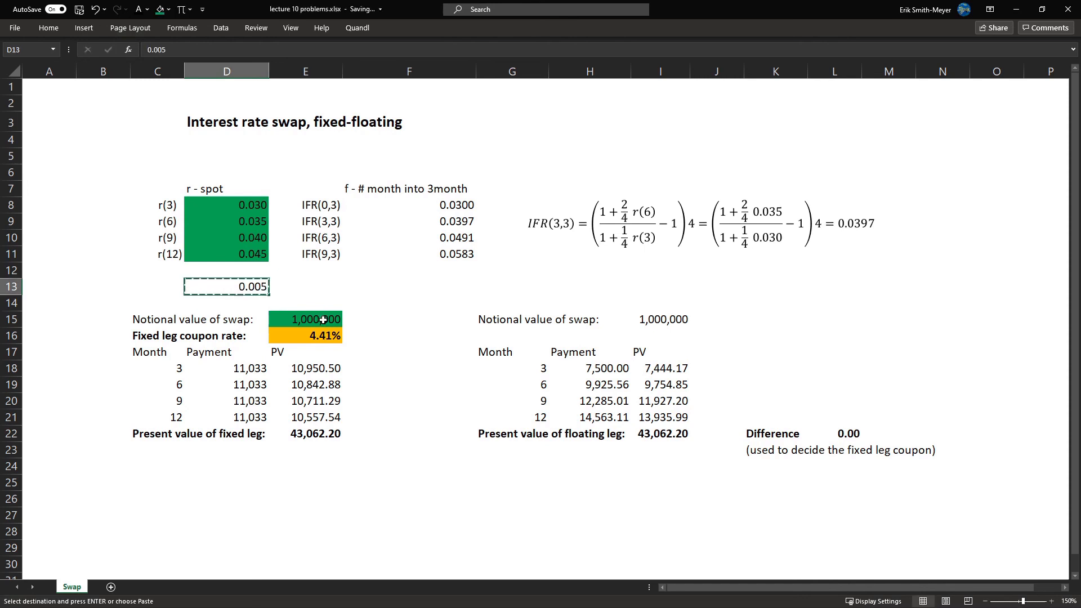
key(Up)
key(Up)
key(Up)
key(Up)
key(Up)
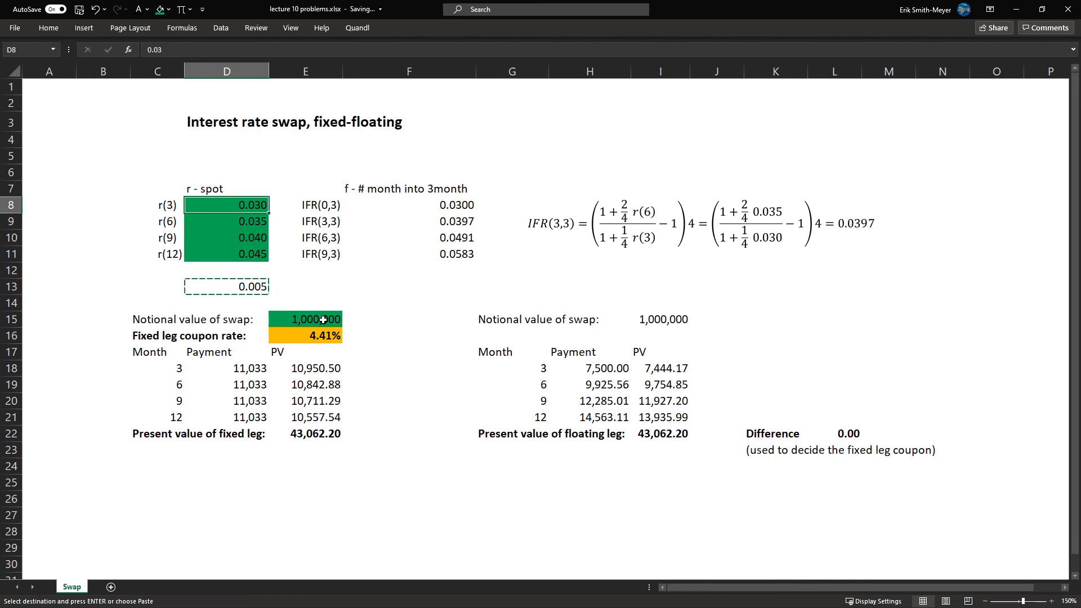
key(shift+Down)
key(shift+Down)
key(shift+Down)
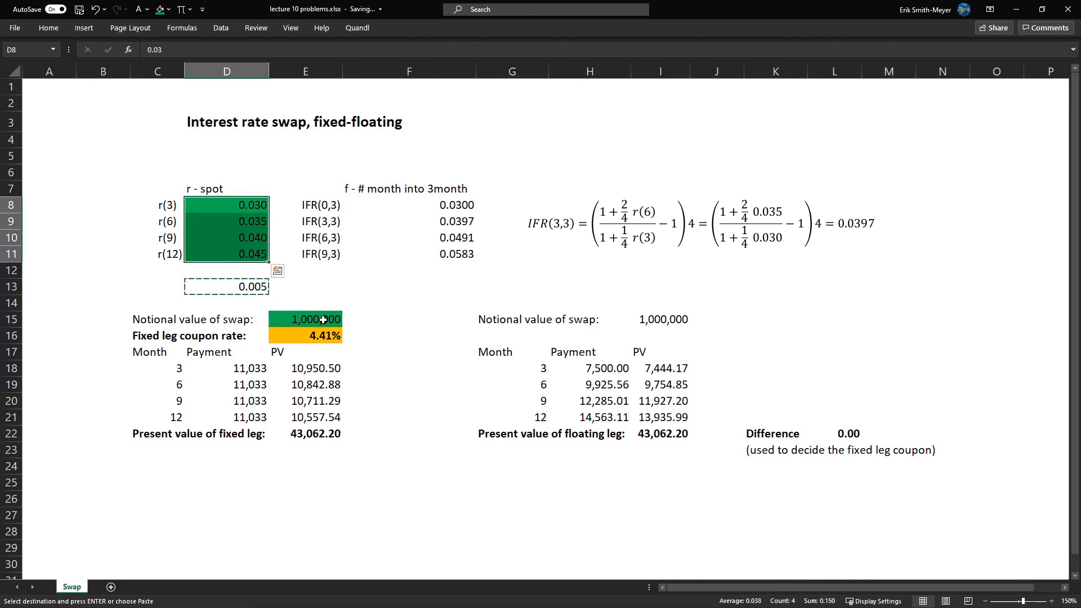
key(ctrl+alt+v)
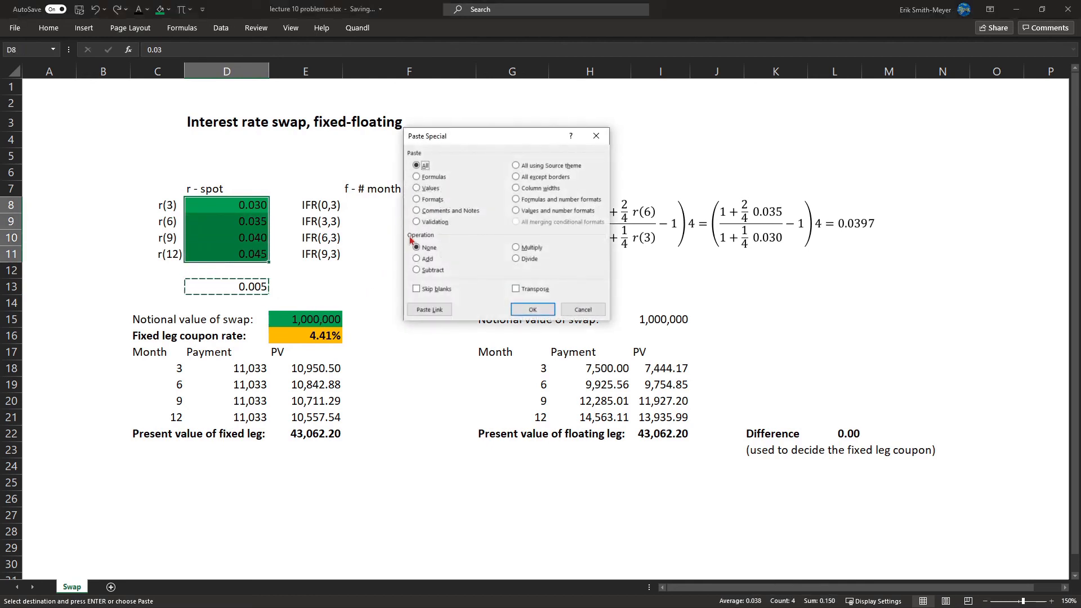
click(417, 189)
click(427, 259)
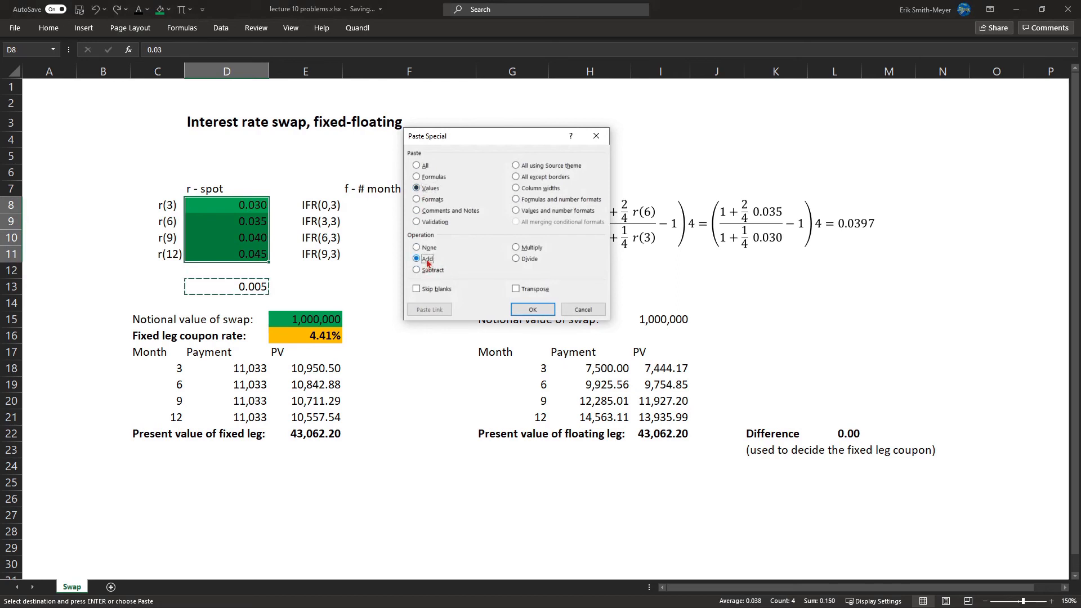
click(531, 309)
Step: Clear the 0.005 helper value from D13 and select the four spot rates in D8:D11
click(260, 288)
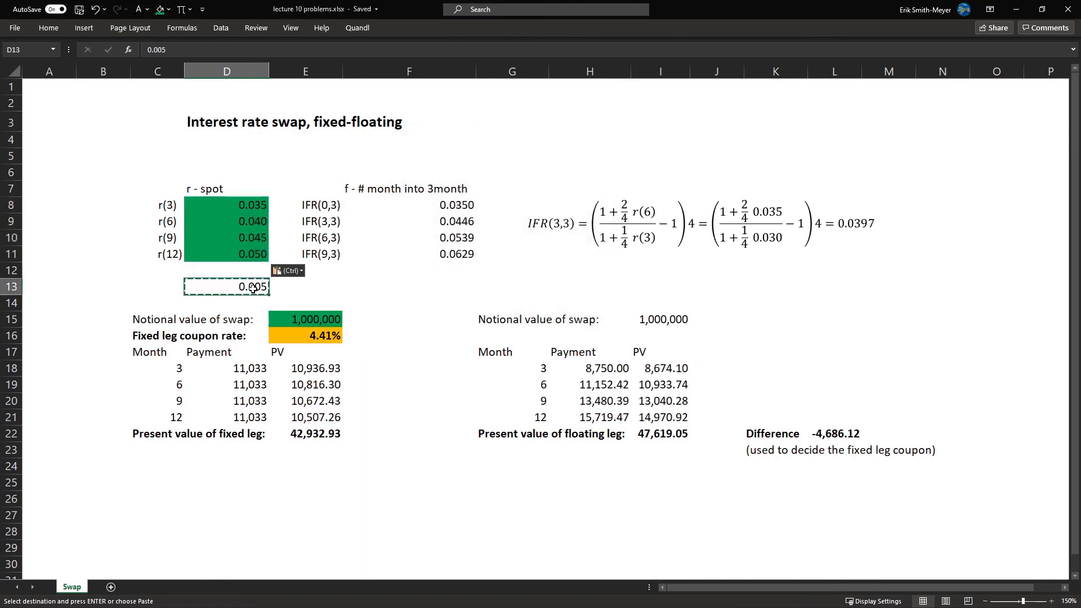
key(Delete)
drag(250, 206, 250, 252)
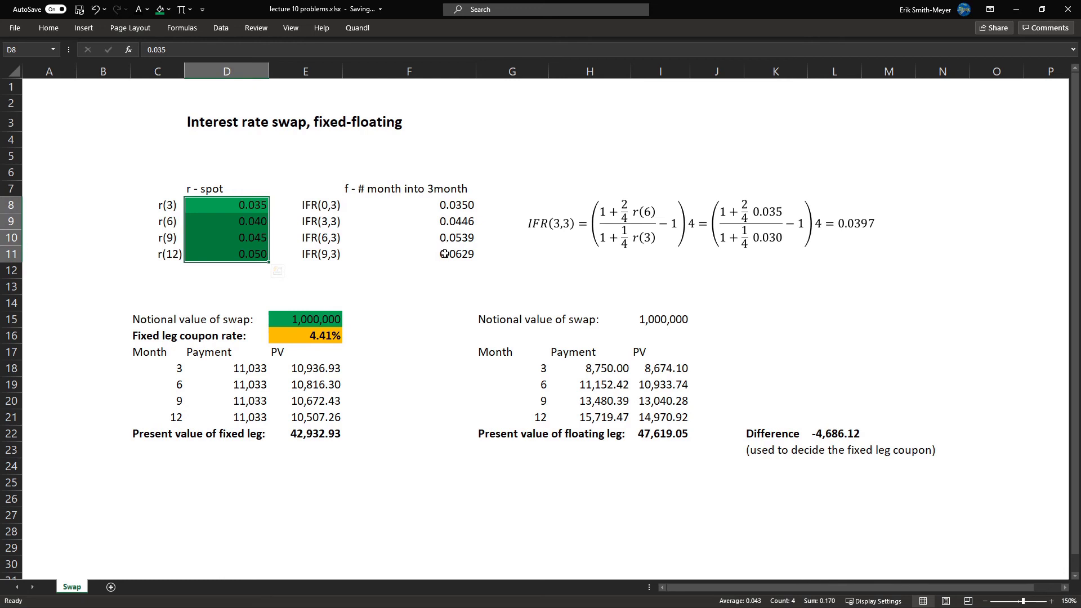
Step: Overwrite the IFR(0,3) formula in F8 with the fixed rate 0.03 for the first floating payment
click(452, 206)
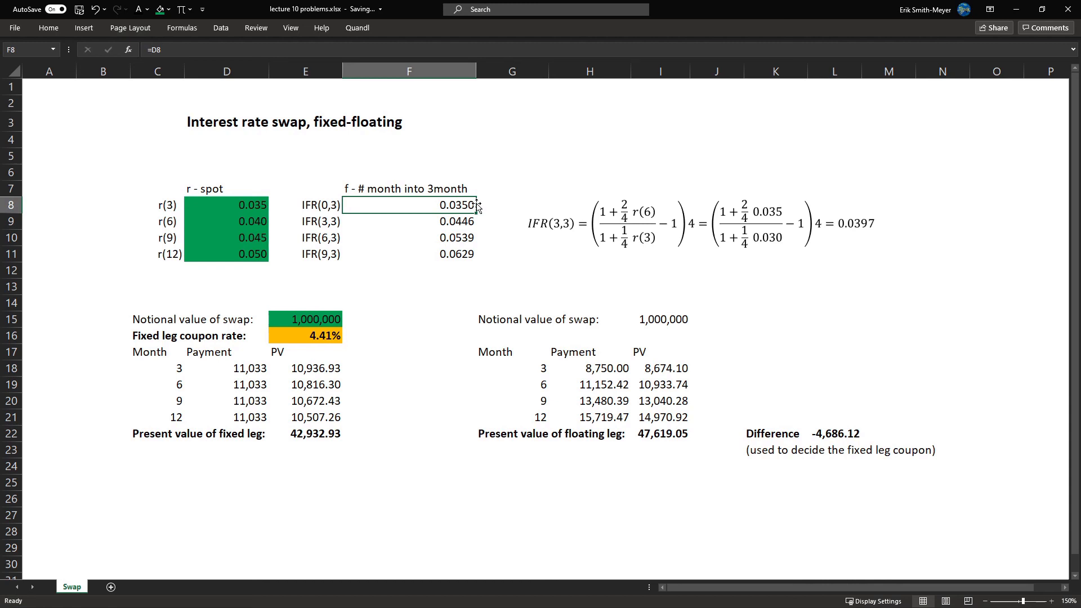
text(.0)
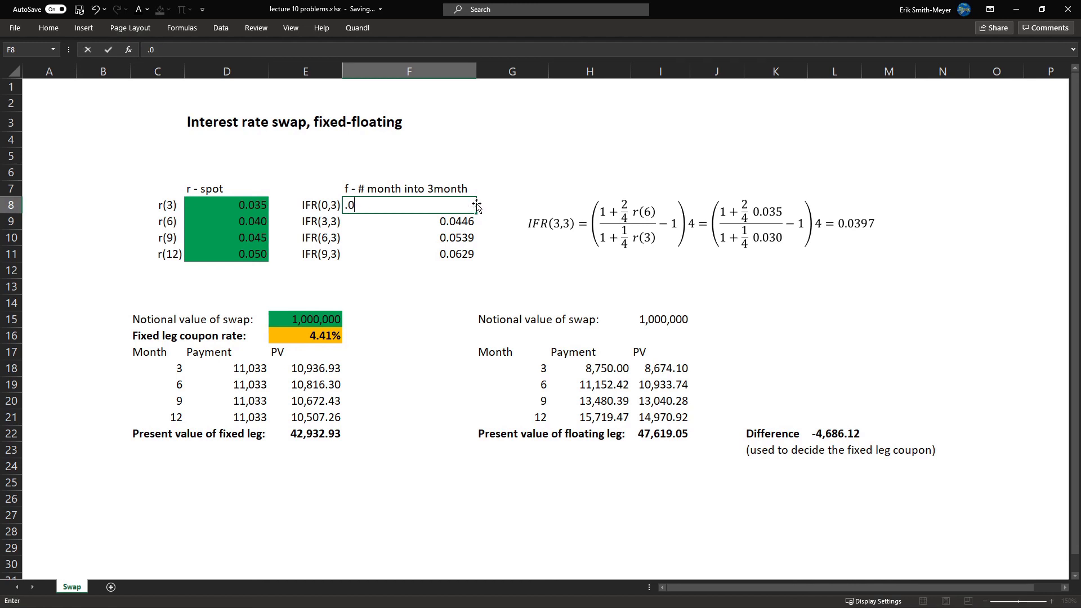
text(3)
key(Return)
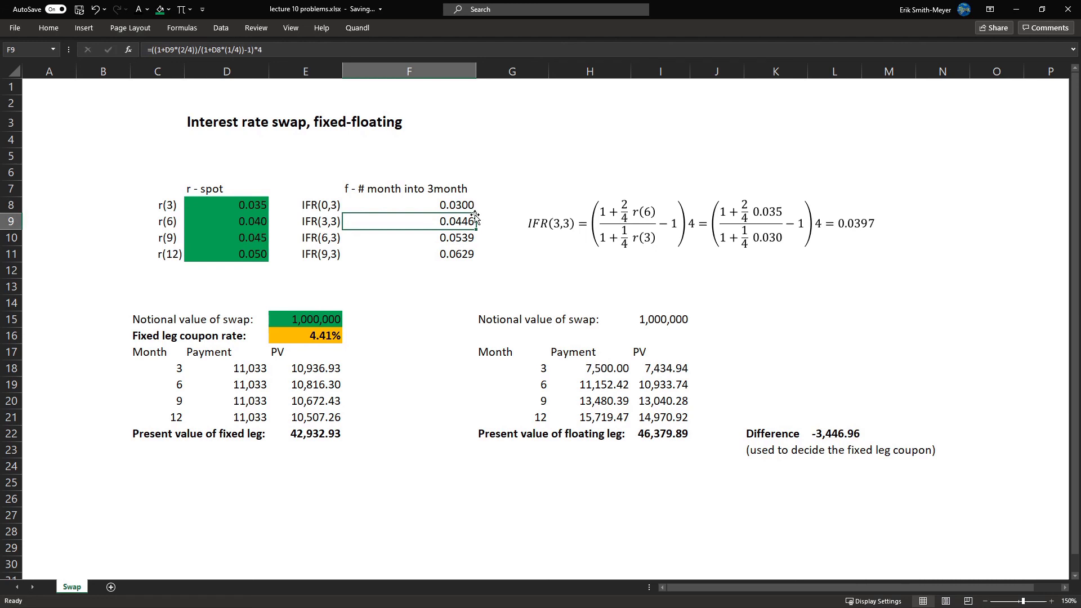
click(472, 207)
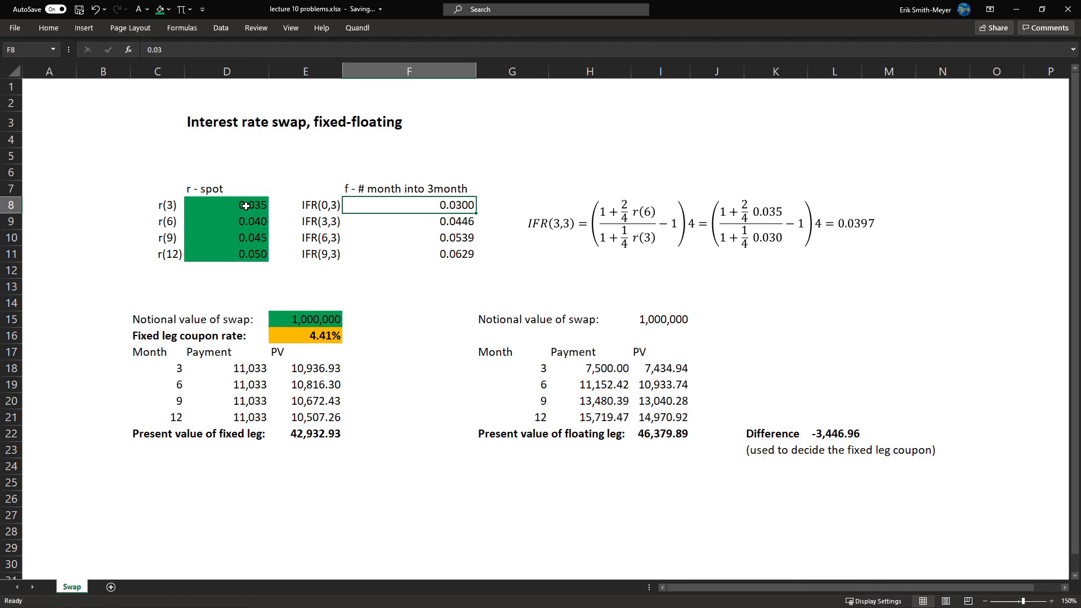
Step: Examine how the raised spot rates feed the forward rates, the floating leg's payments, the month 6 PV formula and the floating total
drag(246, 207, 247, 253)
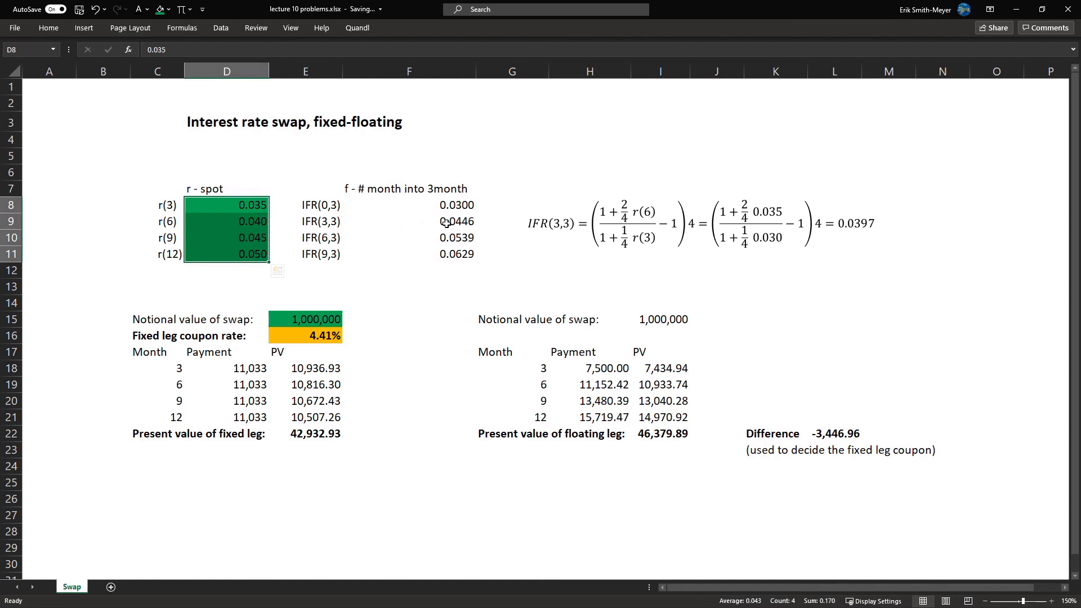
drag(453, 223, 455, 239)
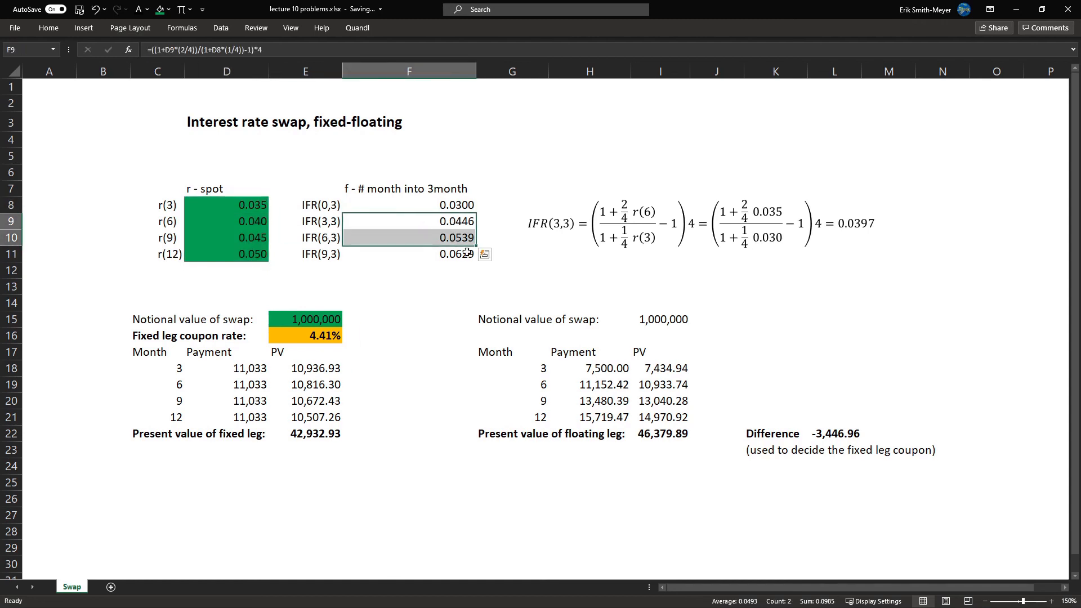
drag(604, 385, 600, 412)
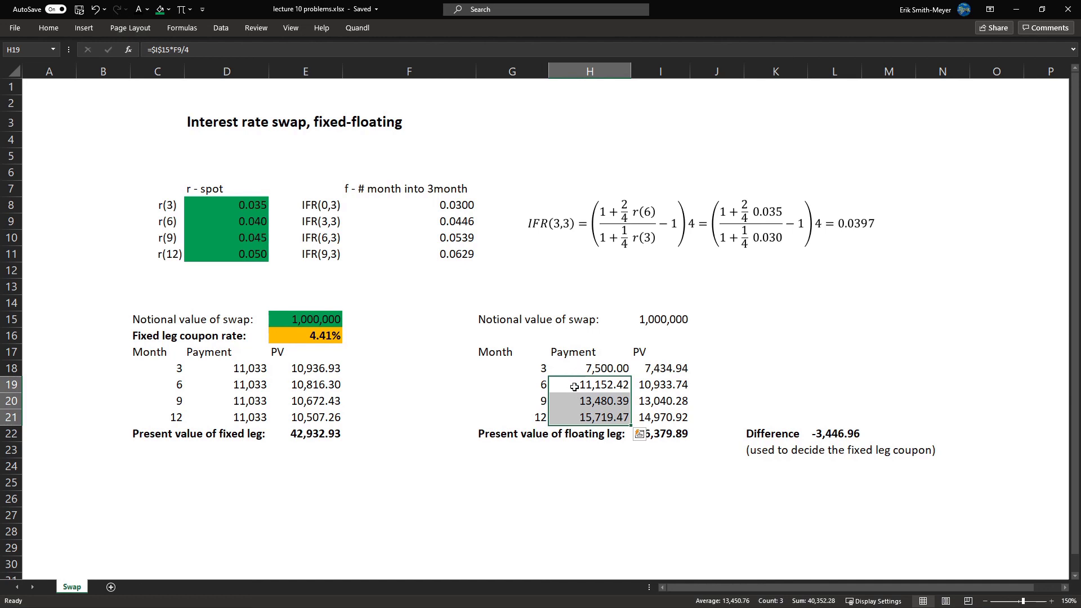
click(656, 386)
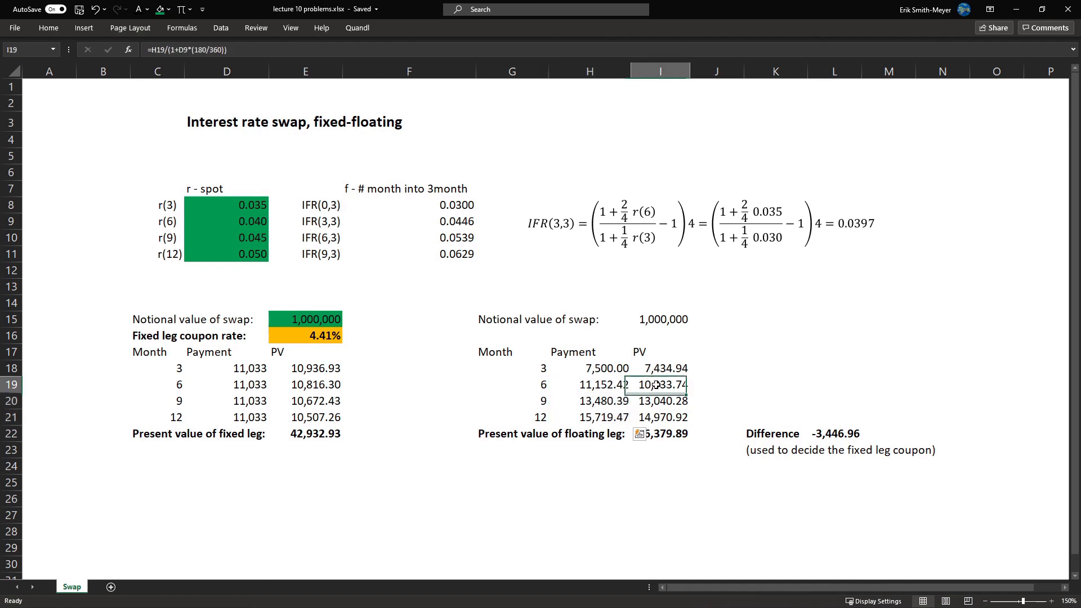
double_click(656, 384)
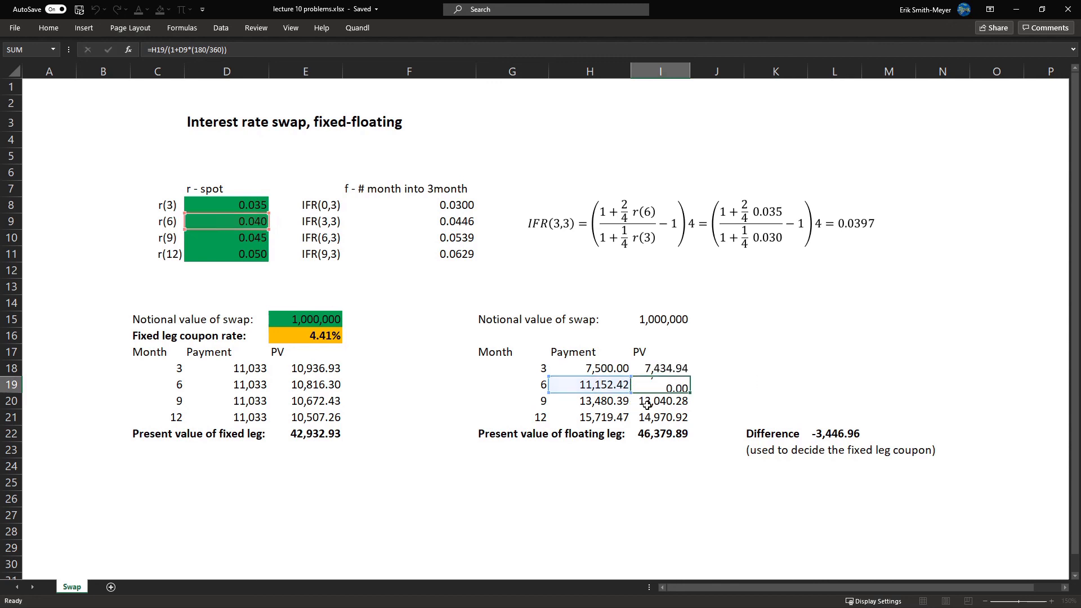
key(Return)
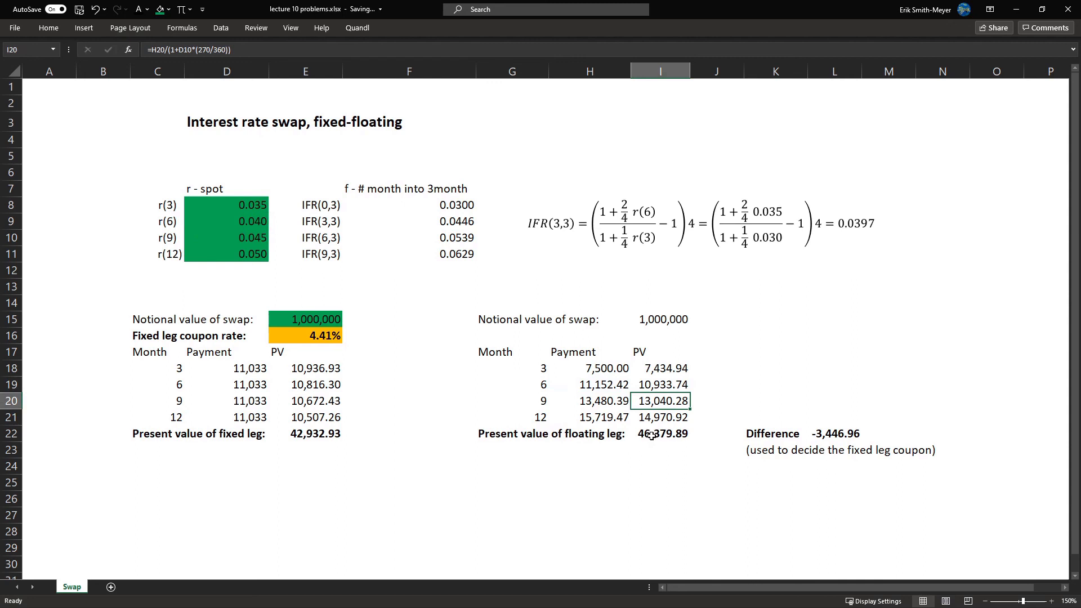
click(652, 435)
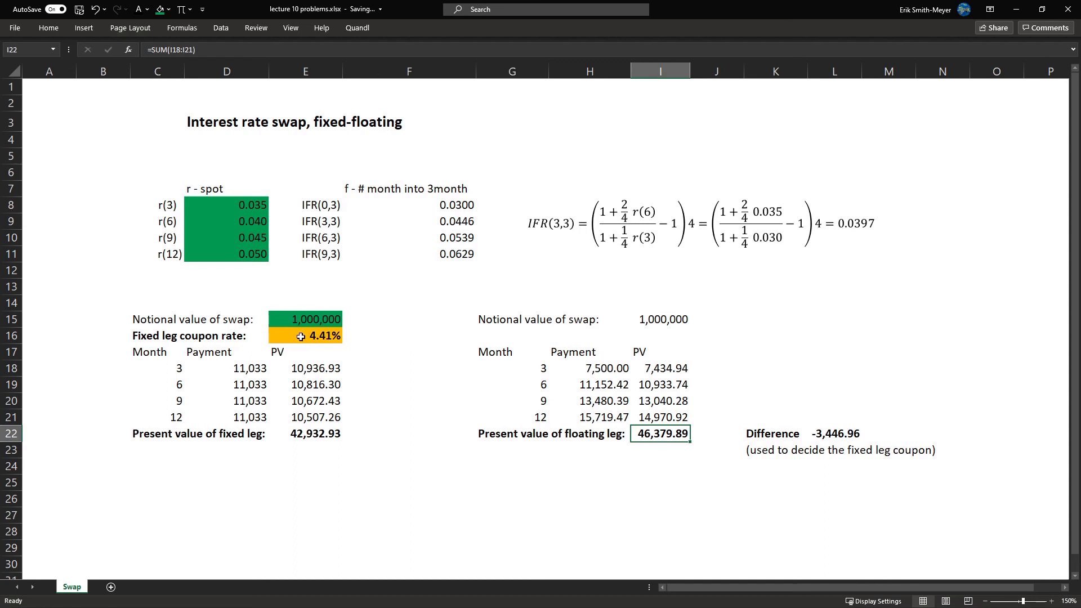
Step: Check the fixed leg's month 3 payment and PV formulas, and compare both legs' present values with the Difference formula
click(241, 368)
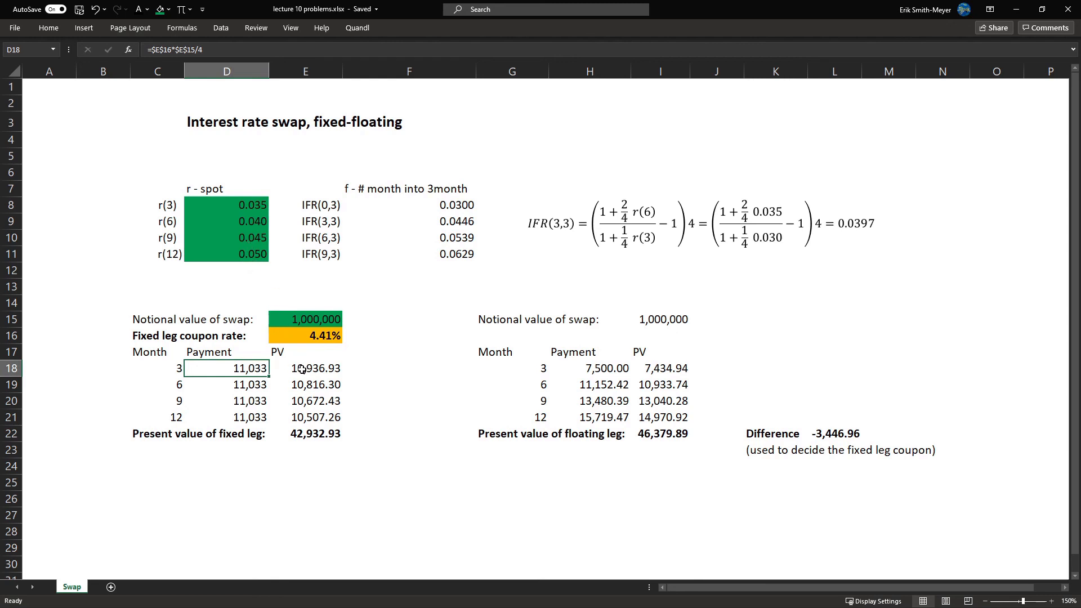
click(303, 370)
key(F2)
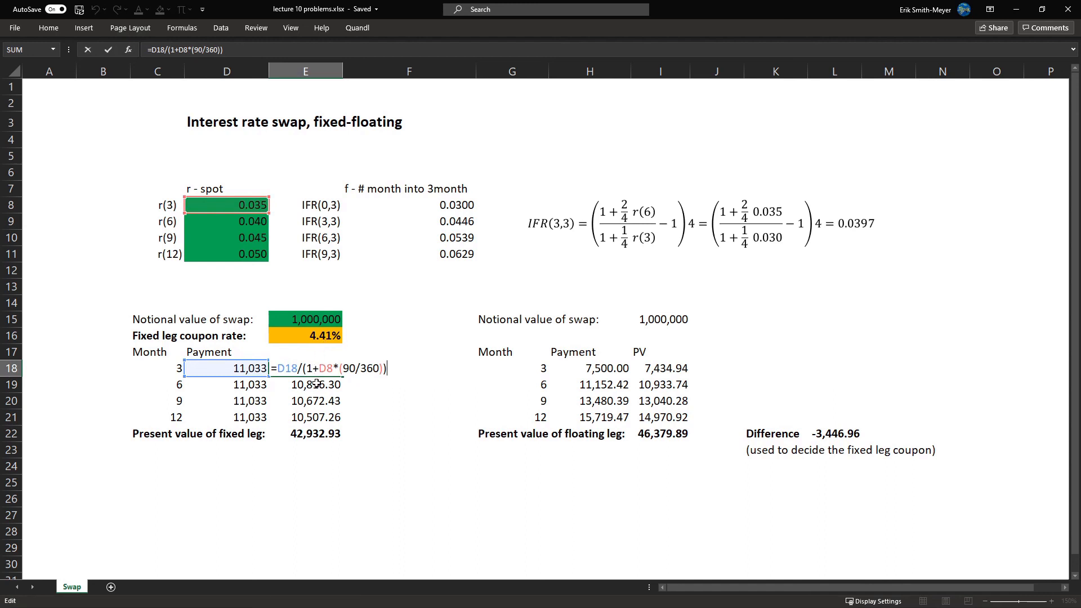
click(311, 434)
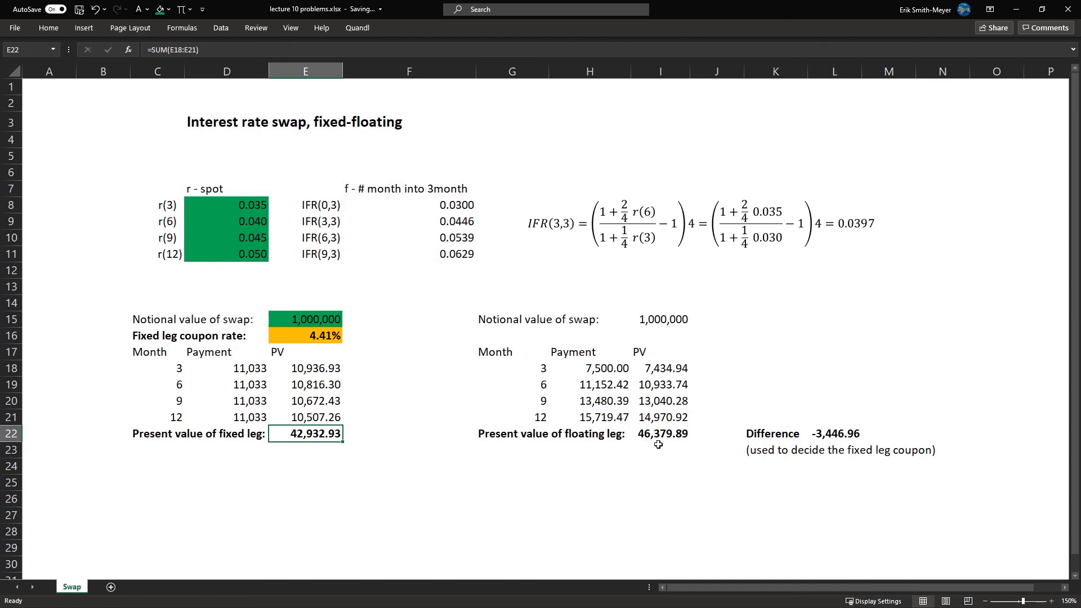
click(831, 435)
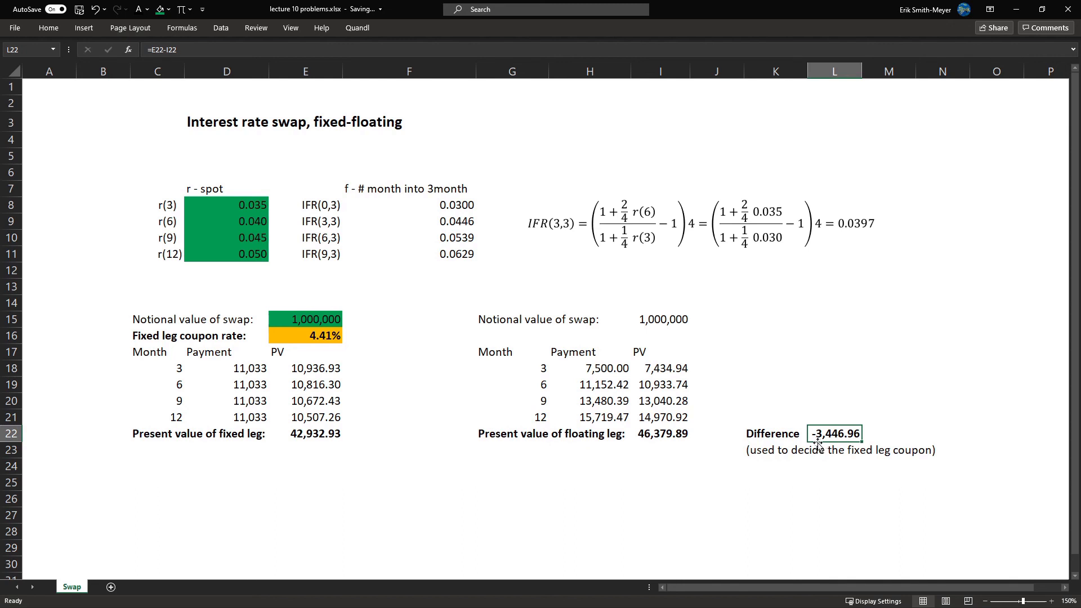
click(658, 433)
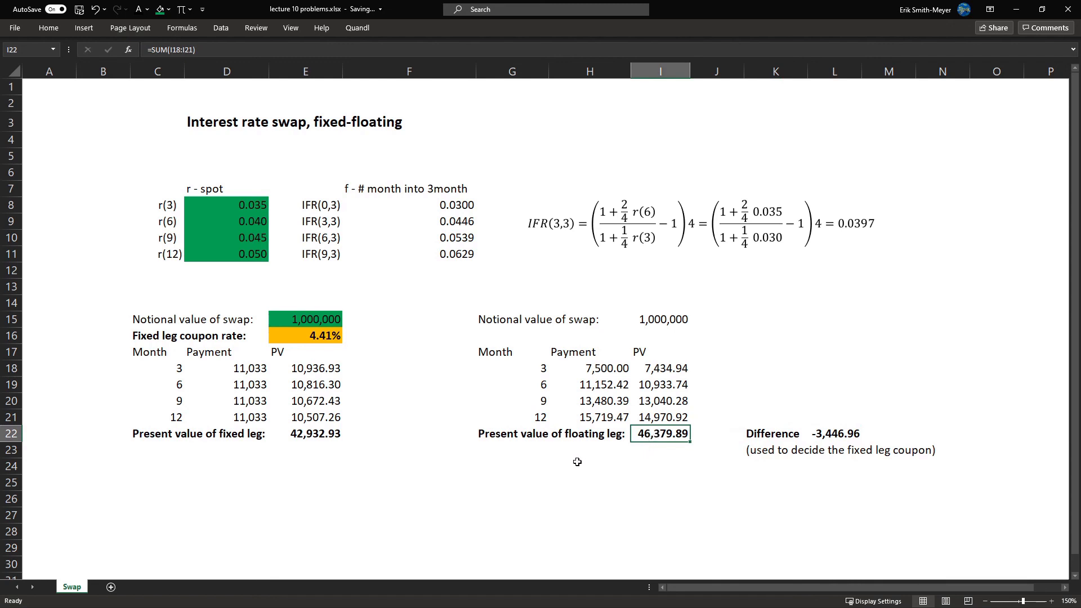
click(308, 435)
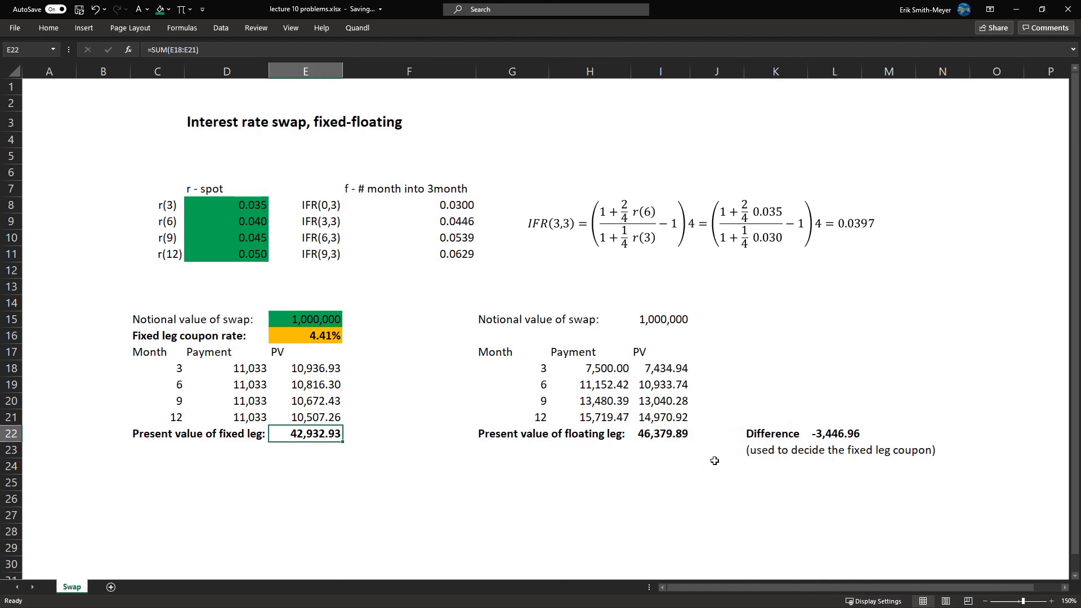
click(429, 479)
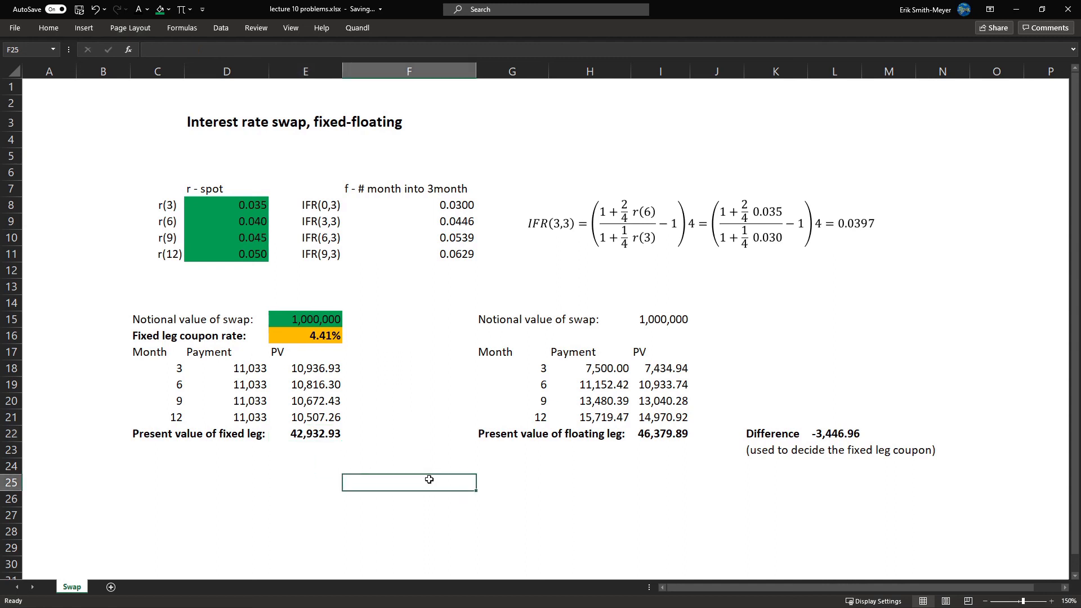